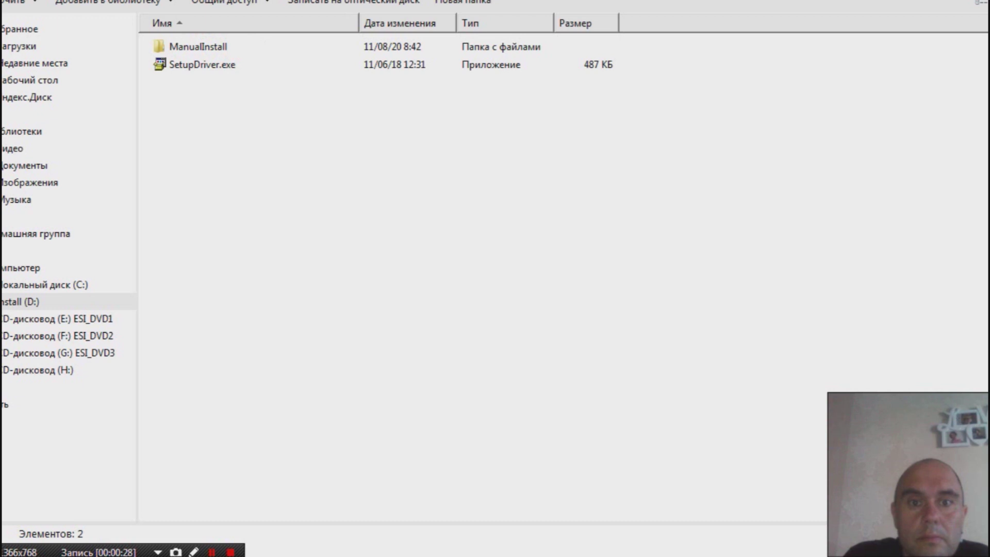
Step: Go up to the SerialSuiteV4.3 package contents, open the DriverUSB folder and run SetupDriver.exe
key("BackSpace")
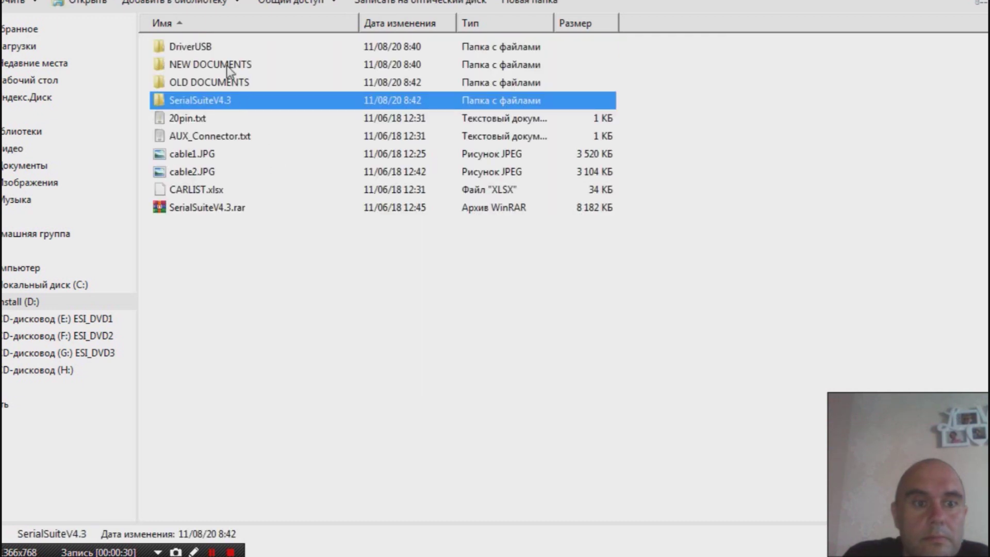
double_click(232, 45)
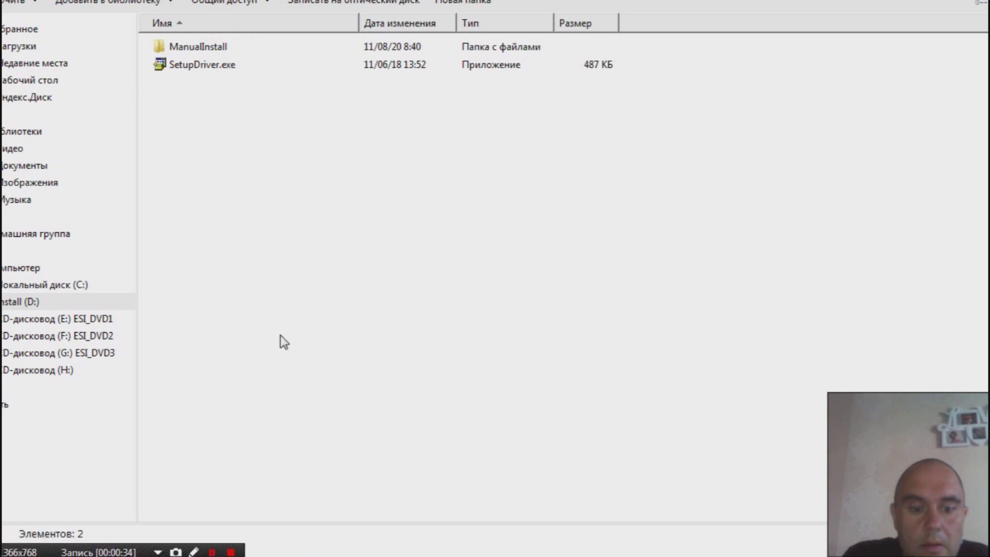
left_click(219, 66)
double_click(219, 67)
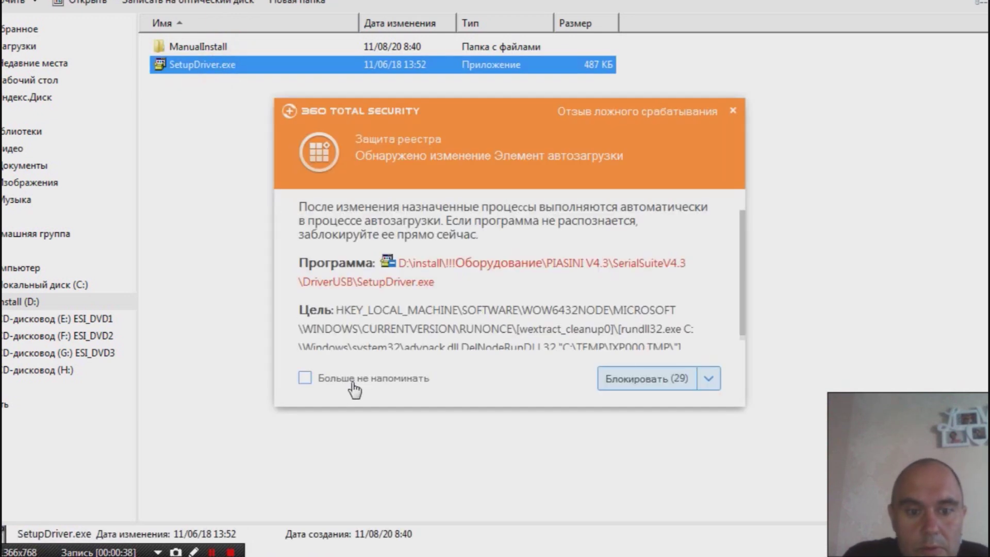
Step: Allow the installer's startup registry change without further reminders, then dismiss the DPInst.EXE error and close the driver installation window
left_click(353, 385)
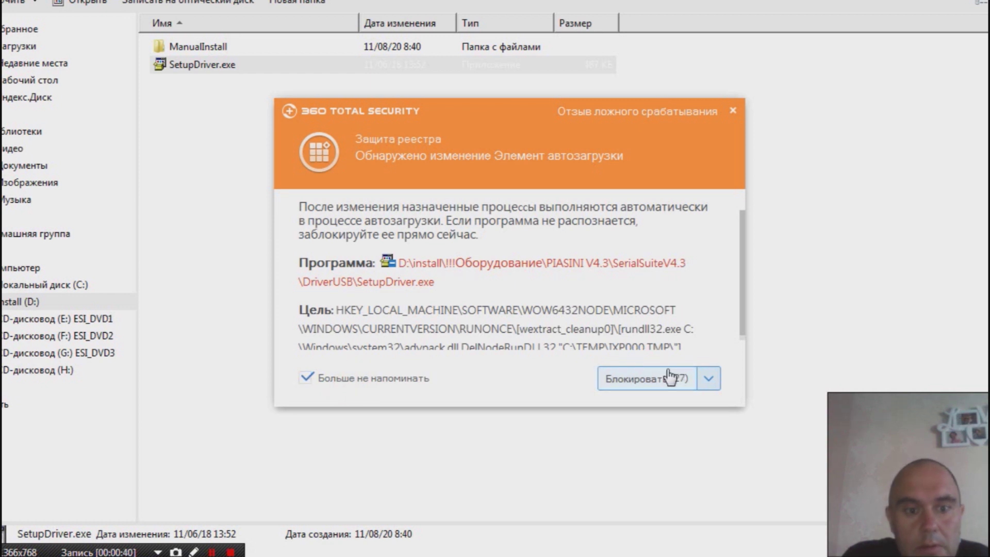
left_click(706, 378)
left_click(651, 408)
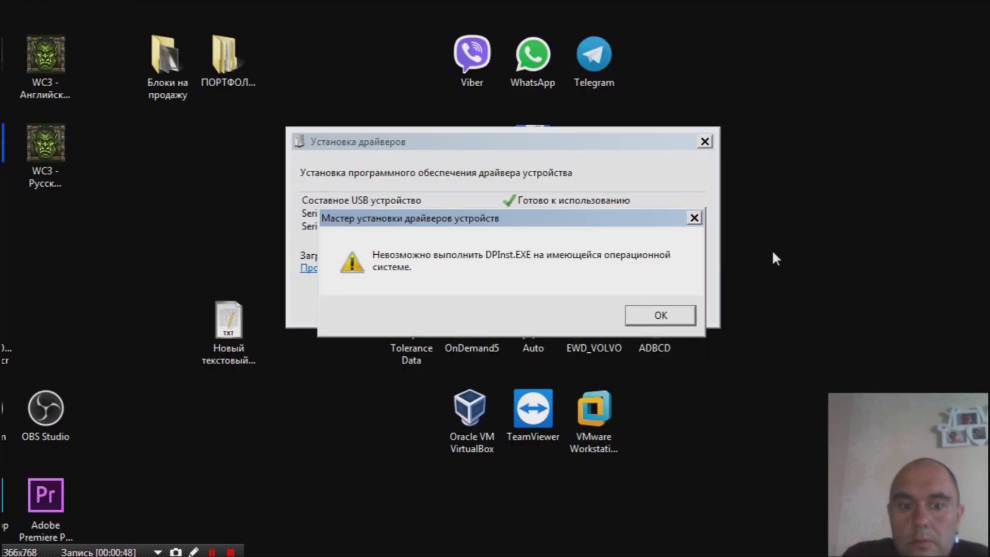
left_click(661, 314)
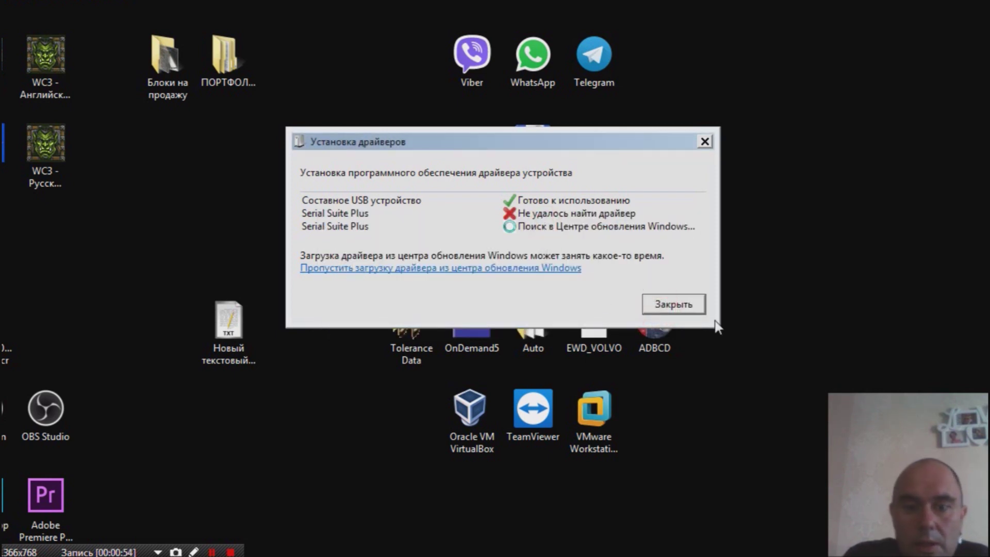
left_click(704, 311)
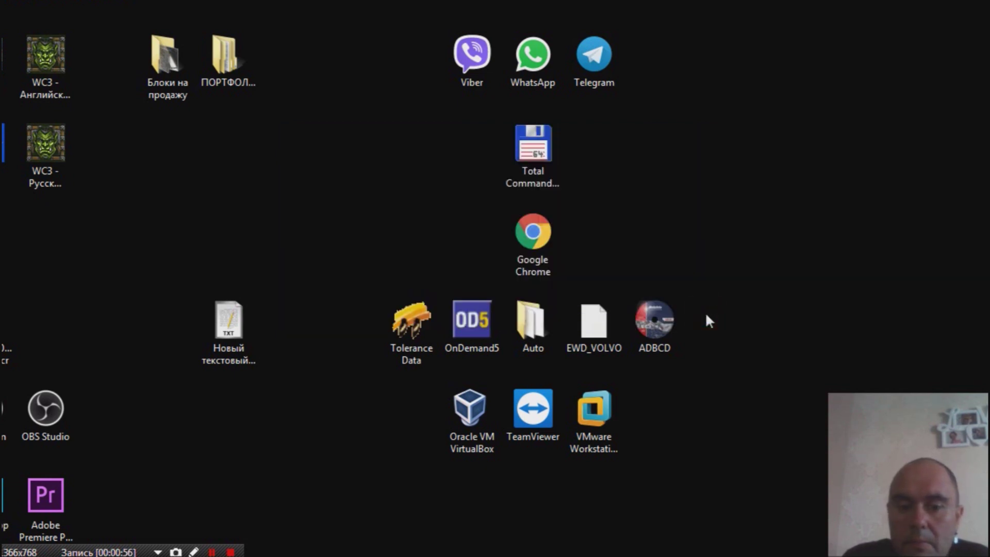
Step: Return to the DriverUSB folder, try to run SetupDriver.exe again and dismiss its message
mouse_move(361, 552)
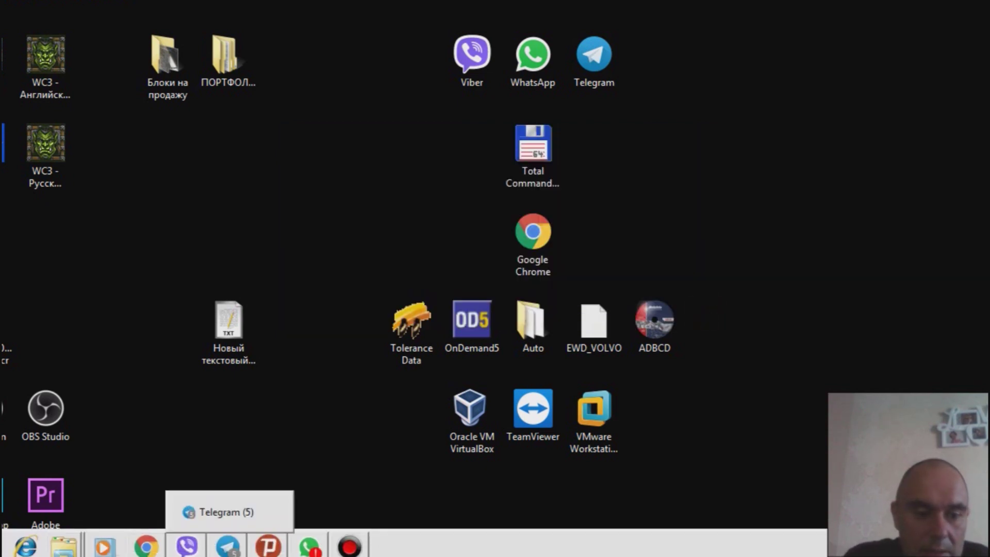
mouse_move(63, 547)
left_click(116, 511)
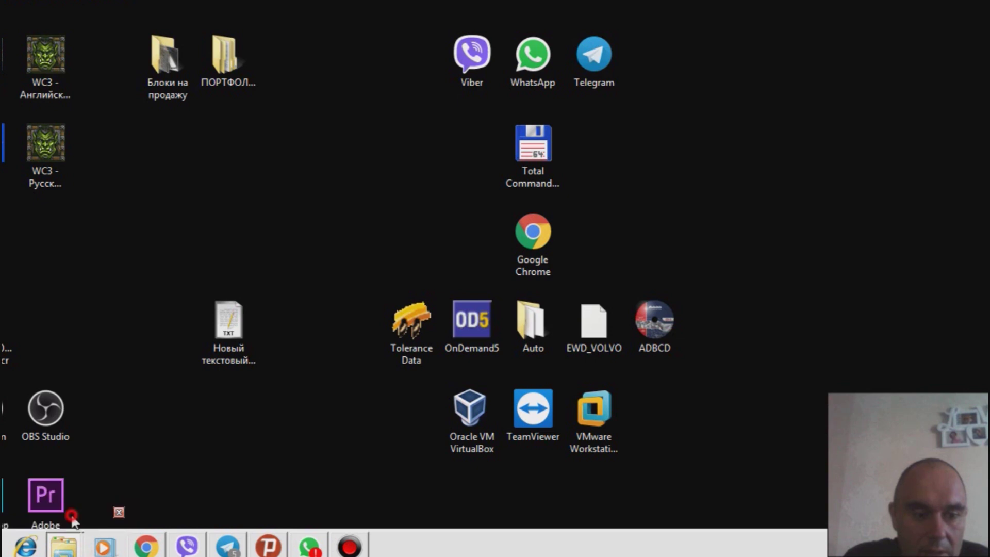
double_click(324, 65)
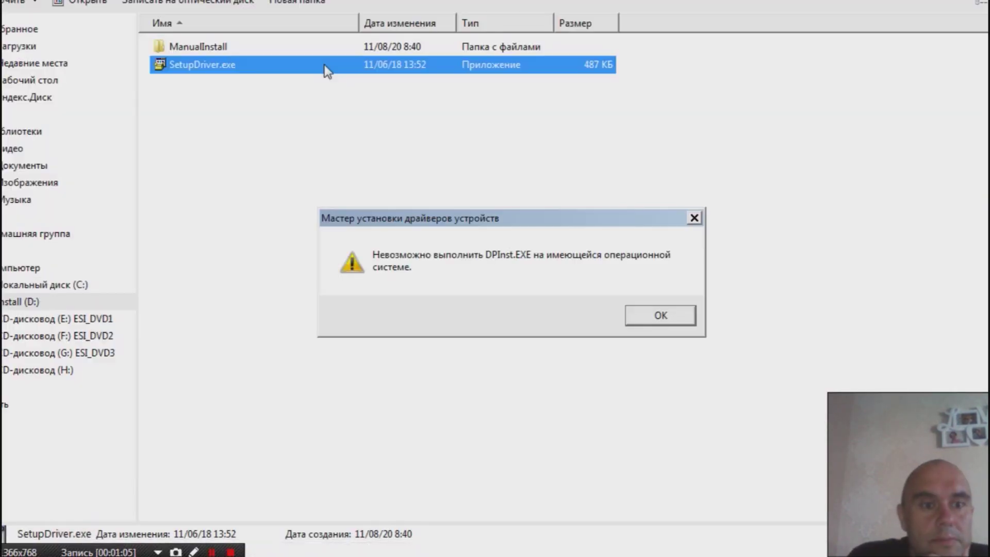
left_click(661, 318)
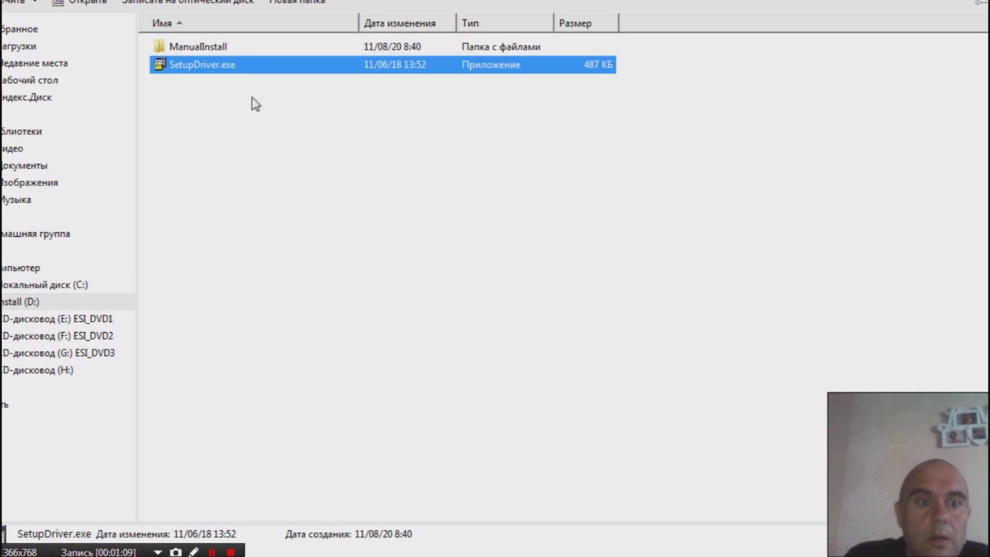
Step: Open the ManualInstall folder and view the driver files in its i386 subfolder
double_click(240, 47)
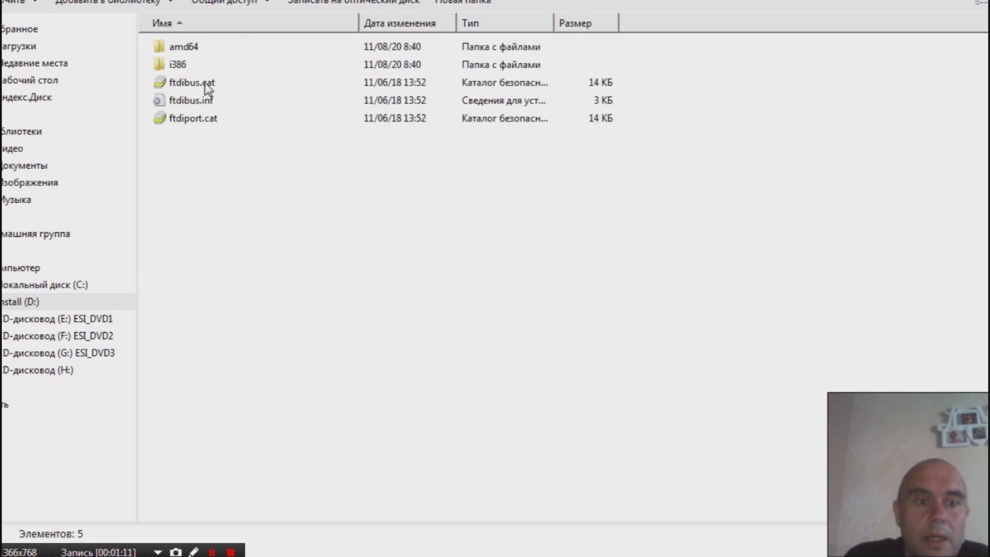
left_click(214, 47)
double_click(205, 62)
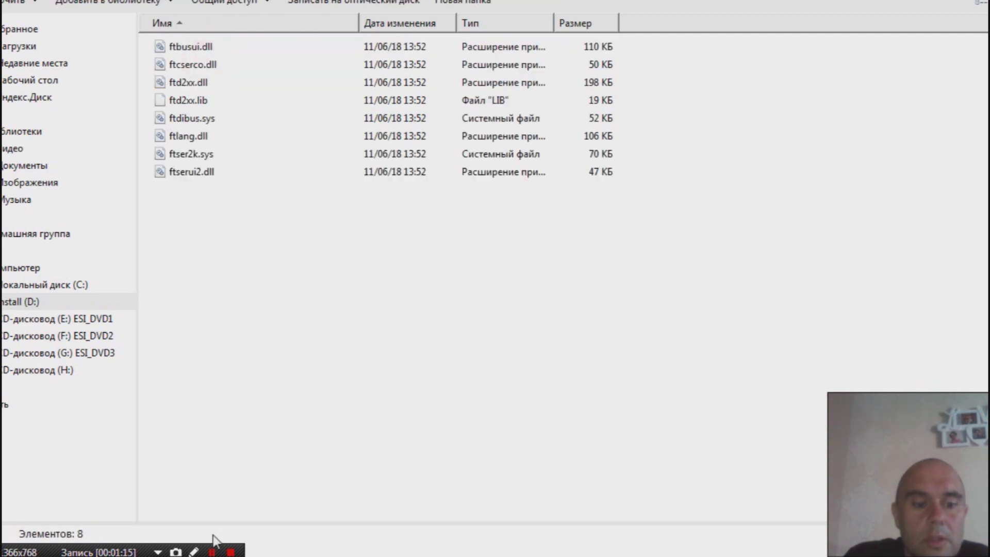
Step: Open the computer's system properties and launch Device Manager from there
mouse_move(194, 548)
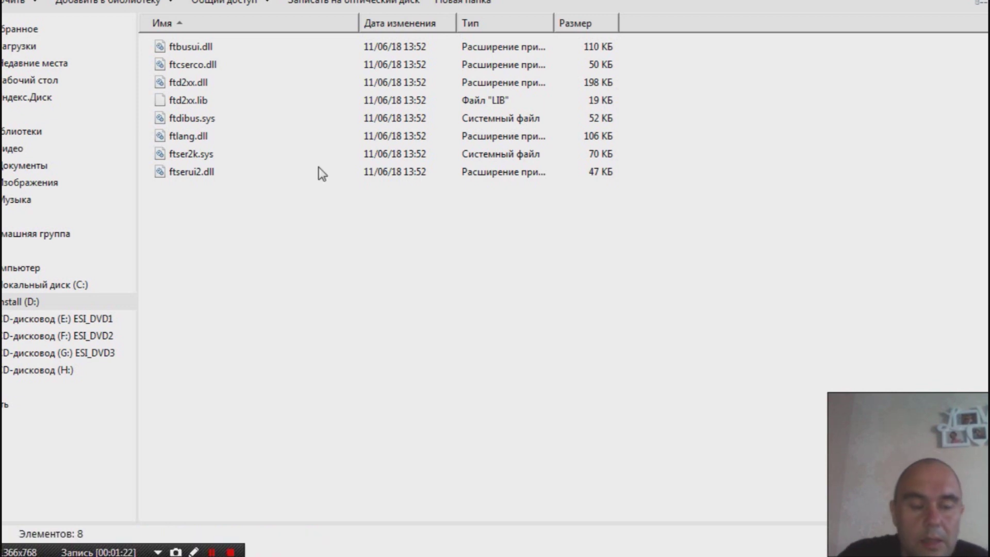
left_click(2, 548)
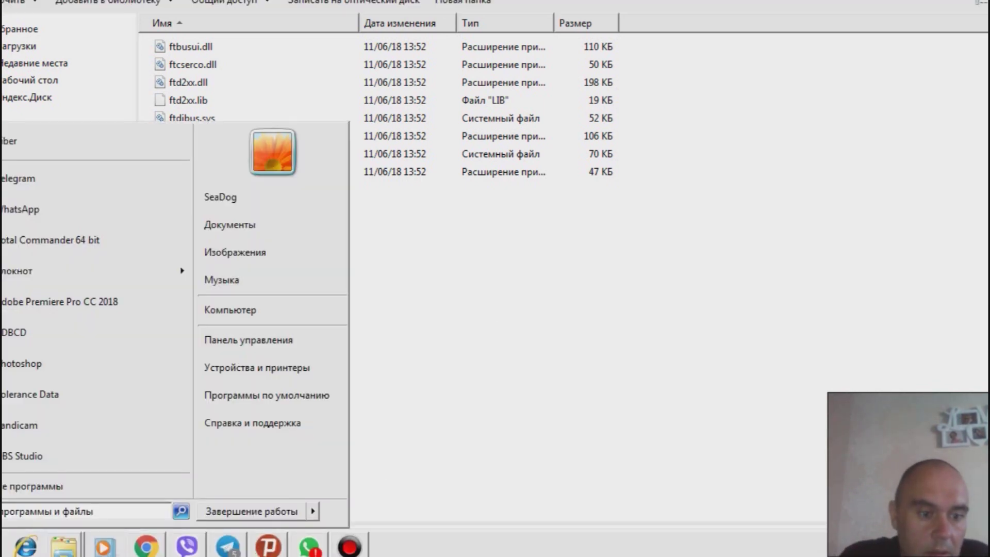
right_click(294, 307)
left_click(321, 419)
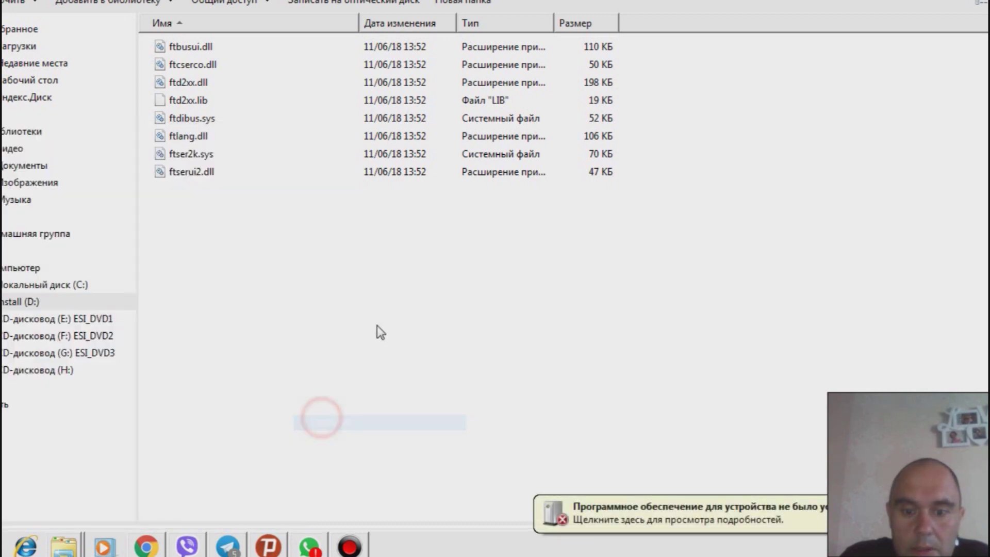
left_click(411, 156)
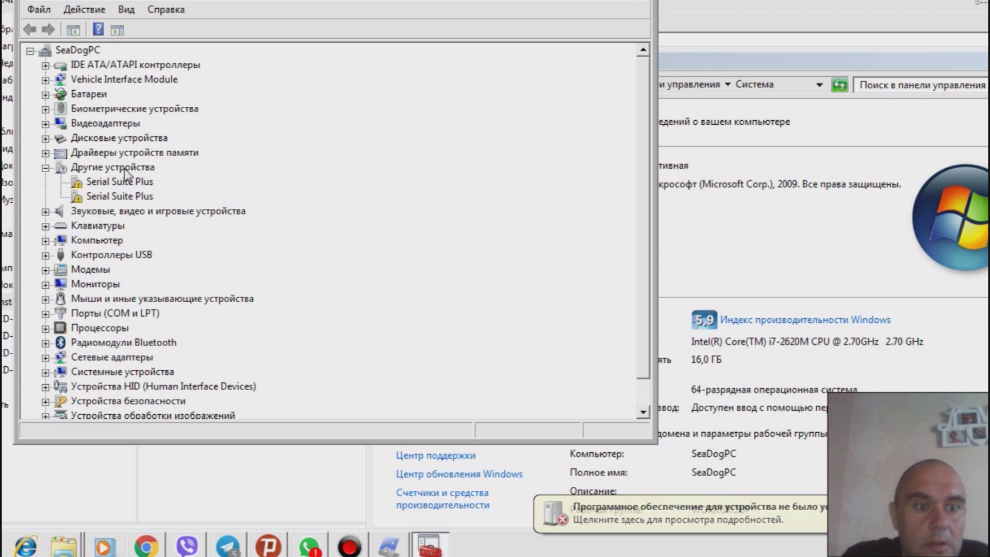
Step: Start a manual driver update for the first Serial Suite Plus under other devices, choosing from the installed drivers with all devices shown
double_click(120, 183)
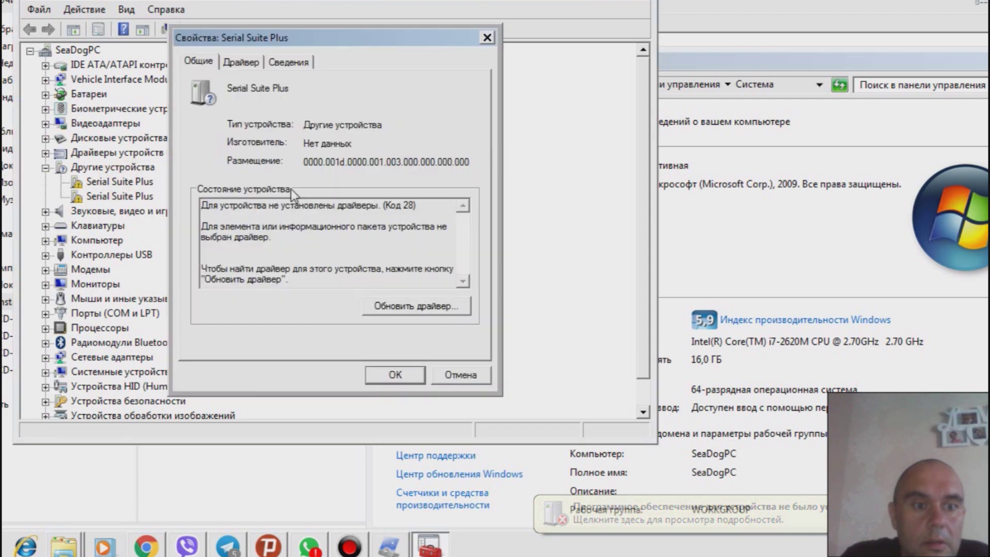
left_click(250, 67)
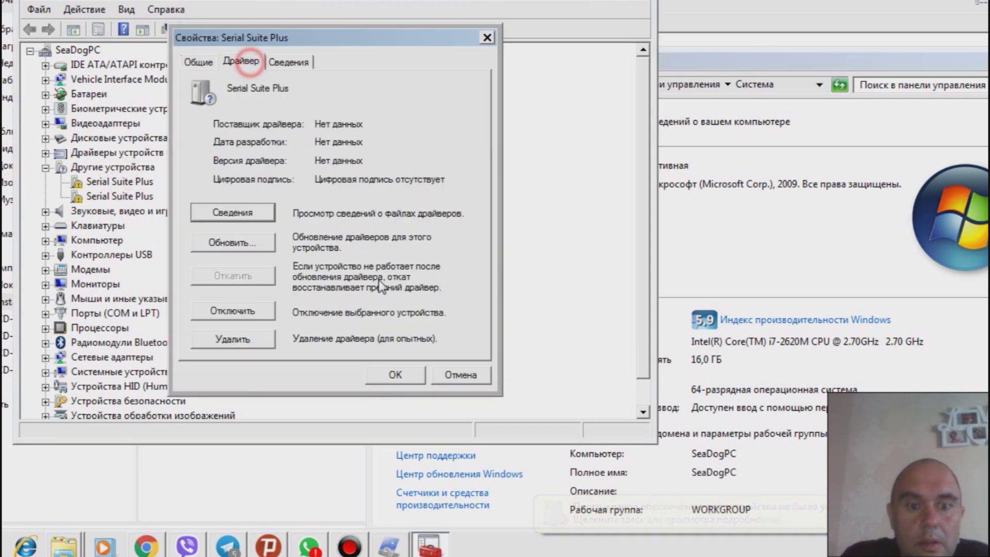
left_click(269, 242)
left_click(379, 233)
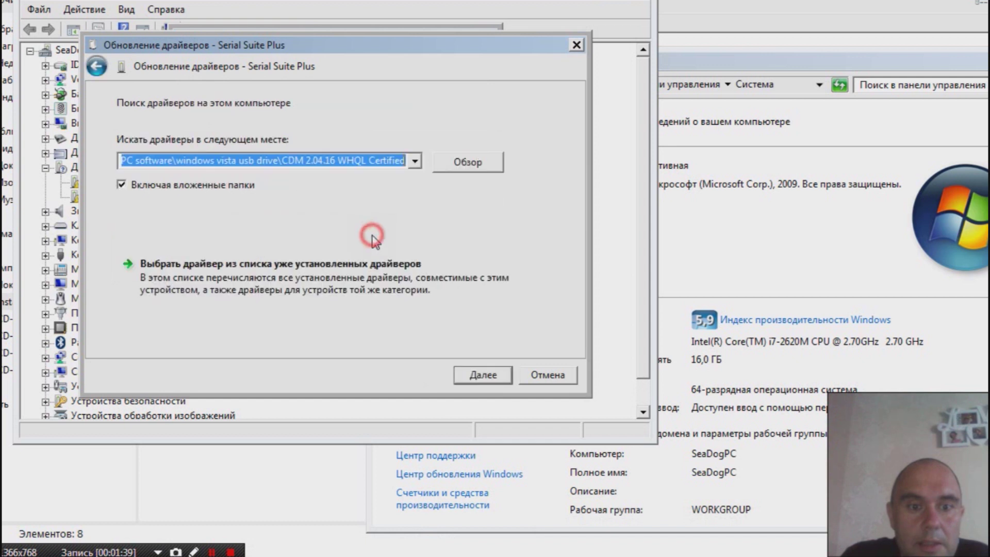
left_click(347, 283)
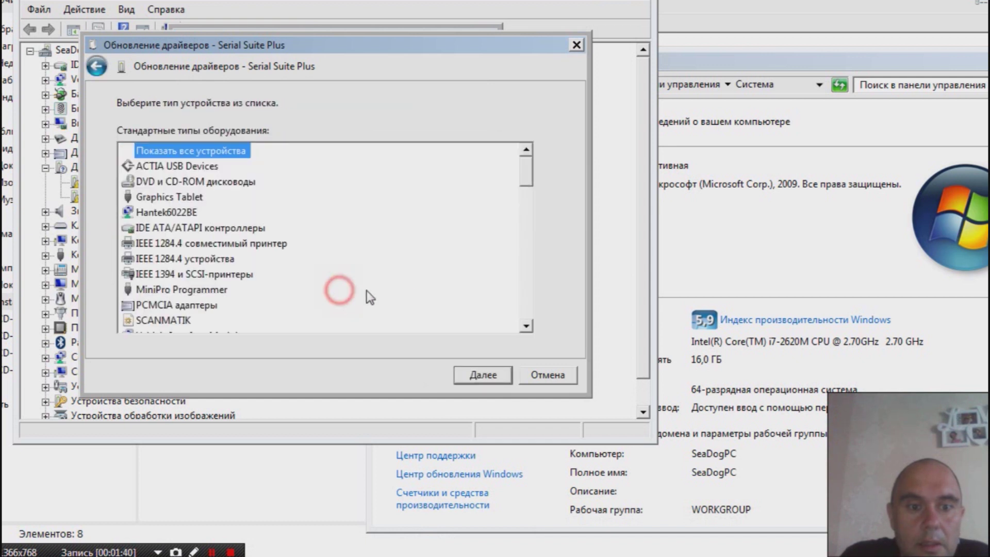
left_click(480, 373)
Step: Load the driver from disk, browsing to the Serial Suite driver folder under D:\install\!!!Оборудование\PIASINI V4.3
left_click(459, 327)
left_click(464, 289)
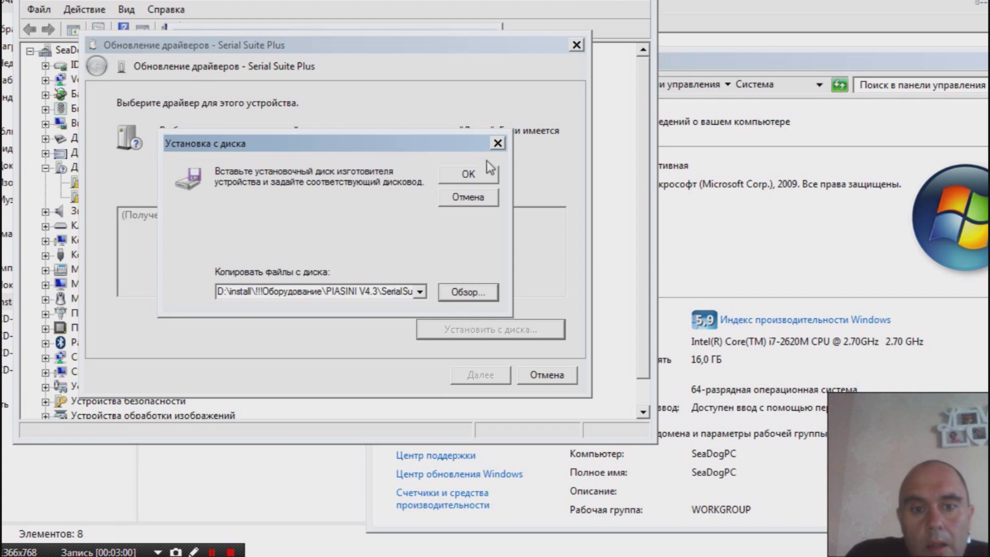
left_click(475, 178)
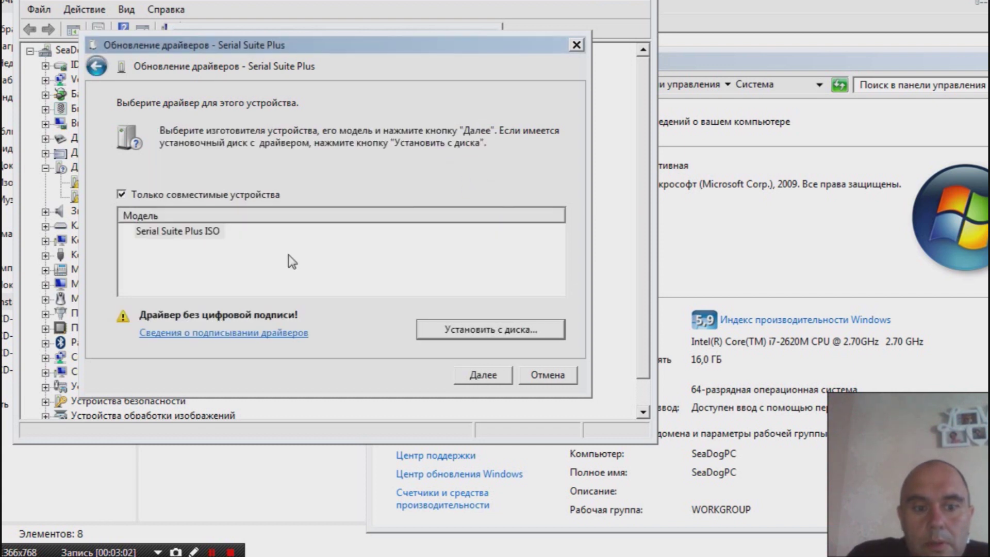
Step: Install the unsigned Serial Suite Plus ISO driver despite the security warning, and close the wizard and device properties
left_click(460, 372)
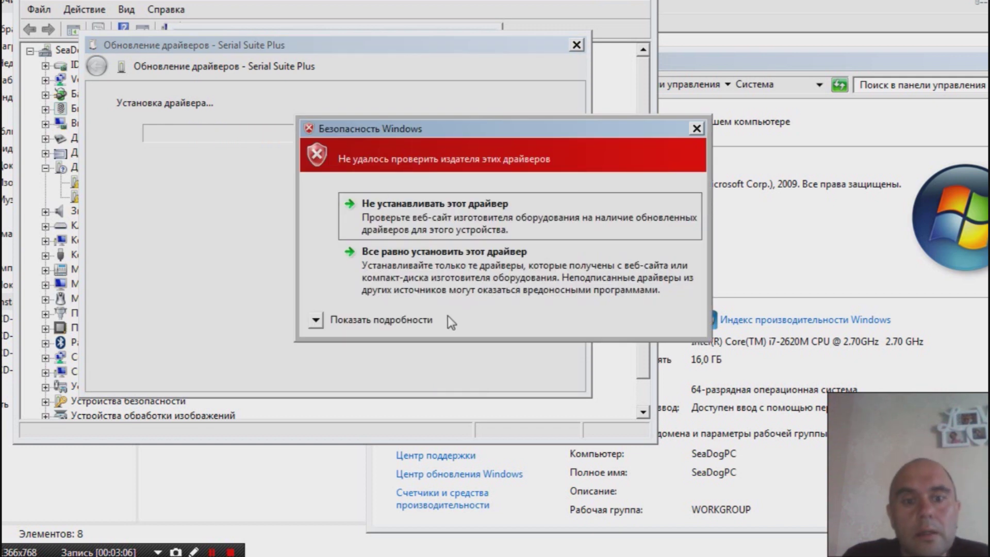
left_click(459, 293)
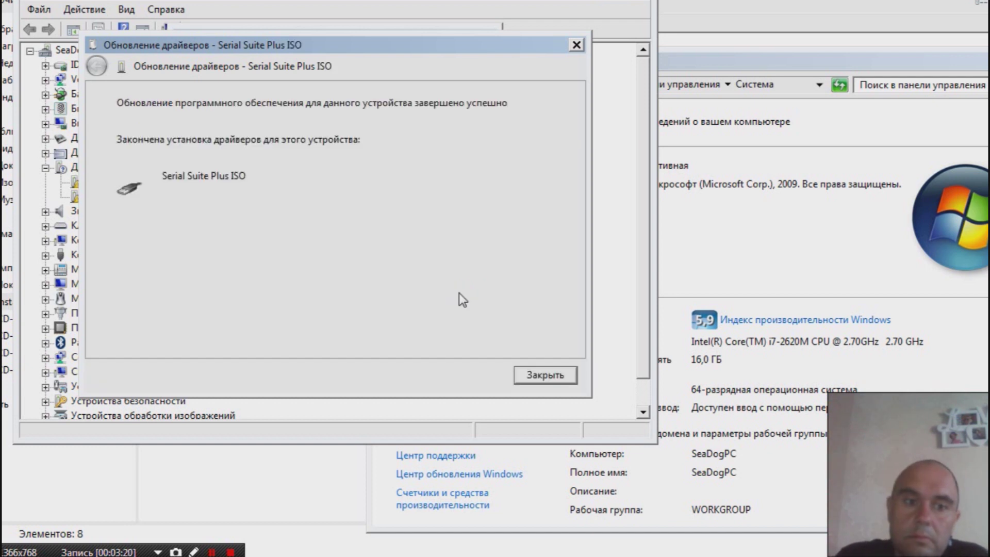
left_click(526, 372)
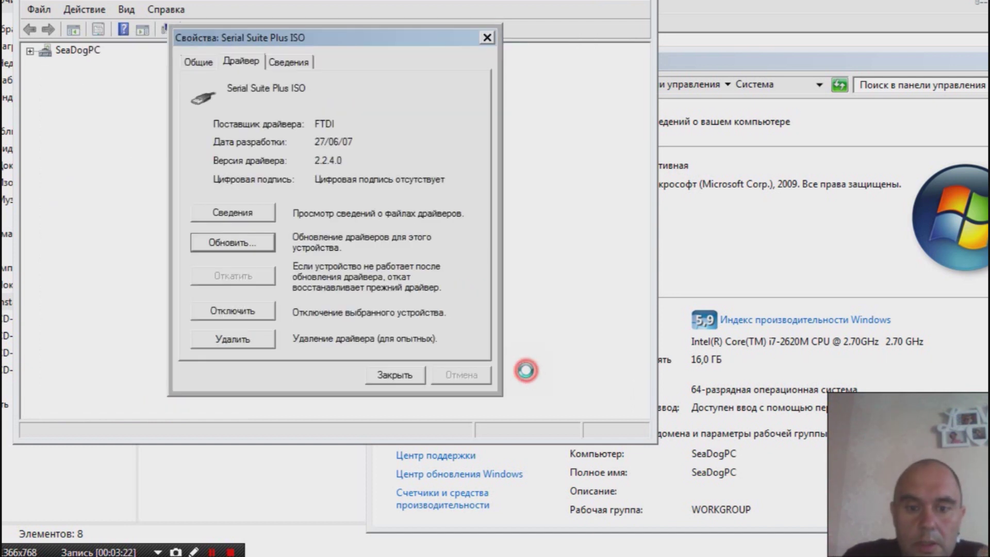
left_click(390, 373)
Step: Update the remaining Serial Suite Plus device using the automatic driver search, then close its properties, Device Manager and the System window
double_click(140, 178)
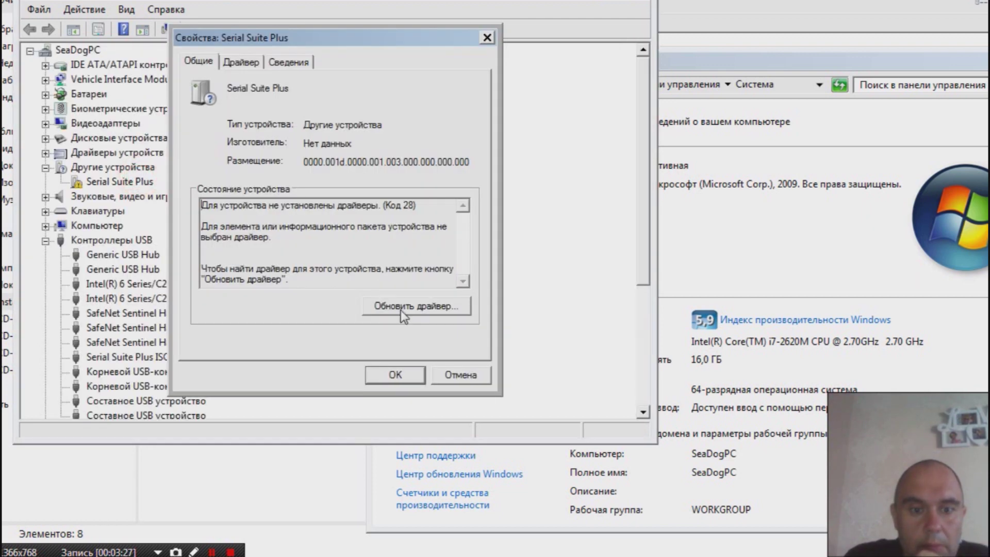
left_click(400, 307)
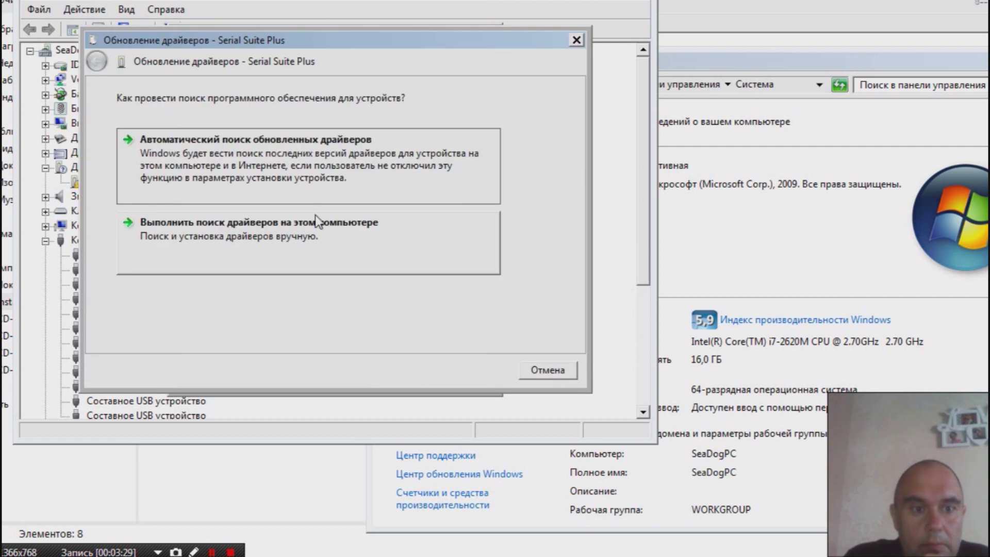
left_click(333, 181)
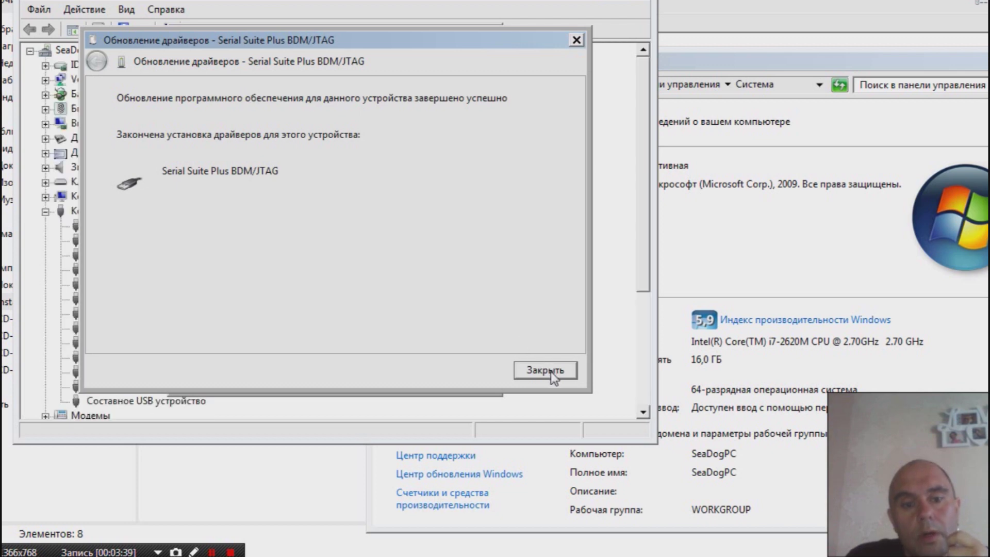
left_click(550, 373)
left_click(381, 365)
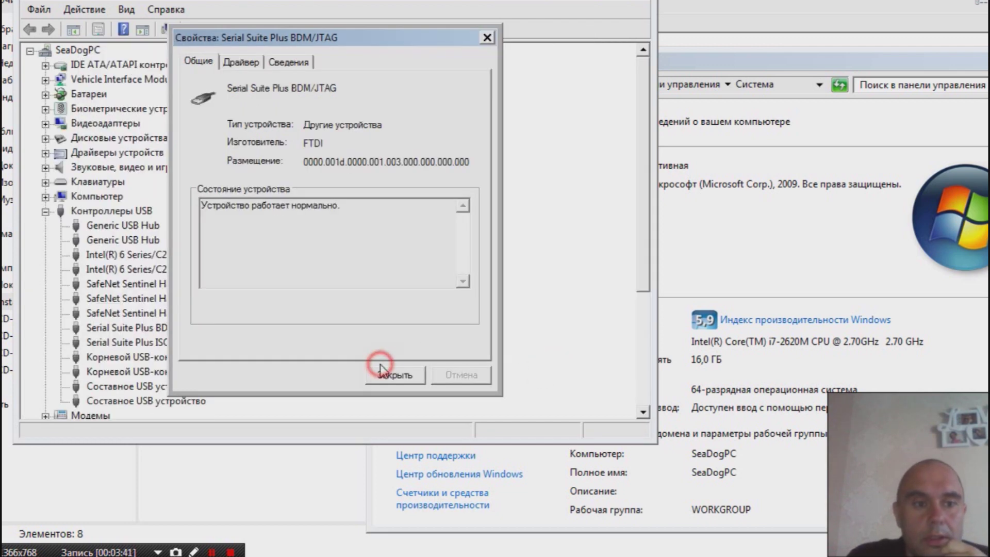
left_click(402, 378)
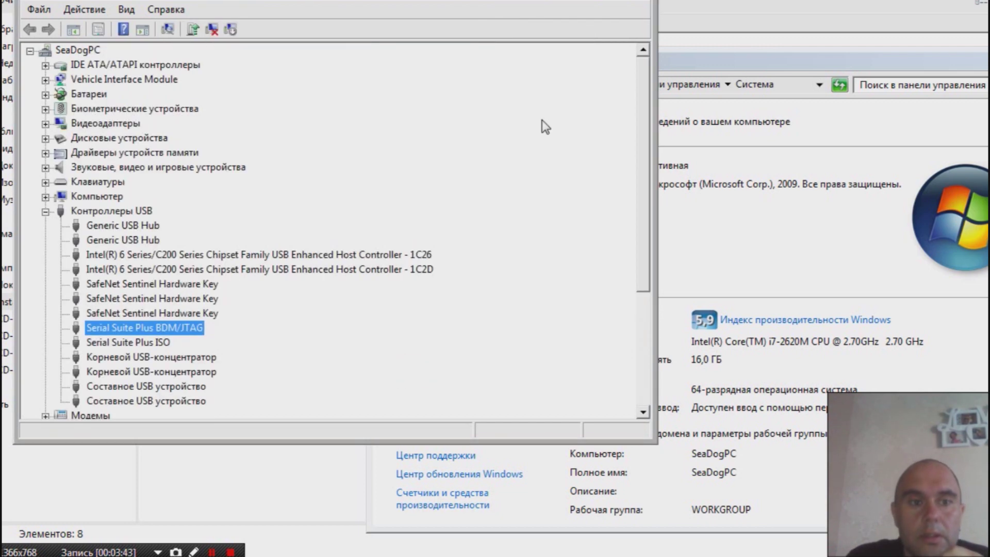
left_click(648, 1)
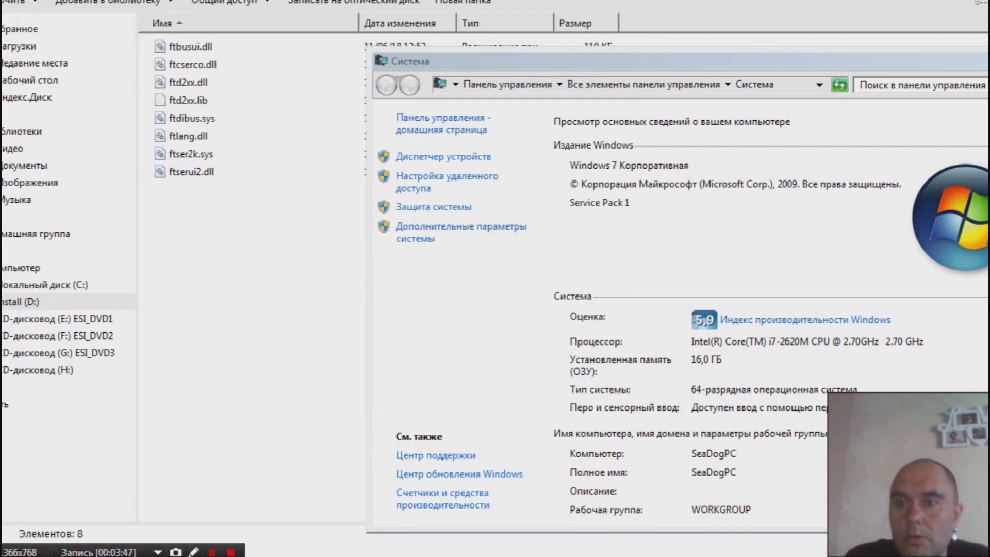
key("alt+F4")
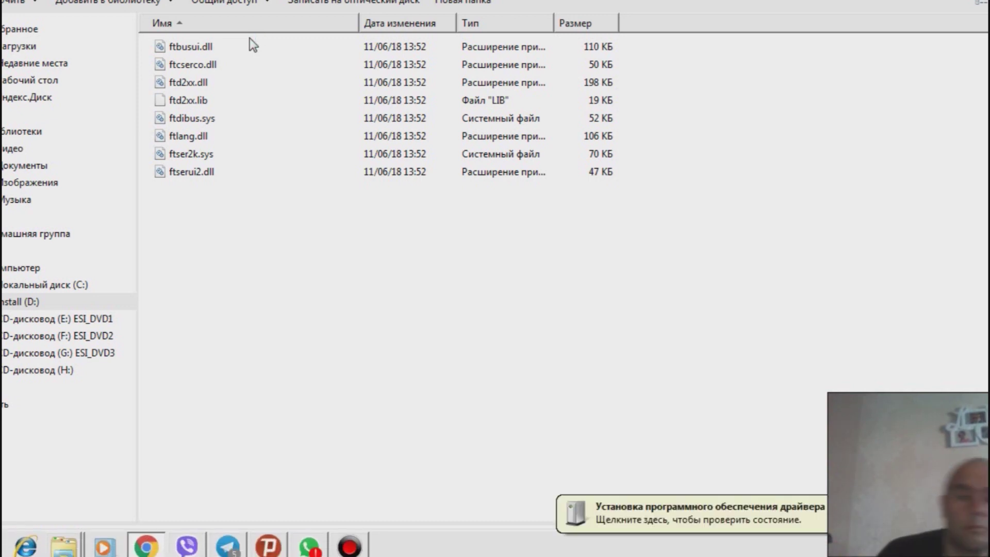
Step: Open the driver installation status for the ET199 device and dismiss the Psiphon notification
left_click(647, 511)
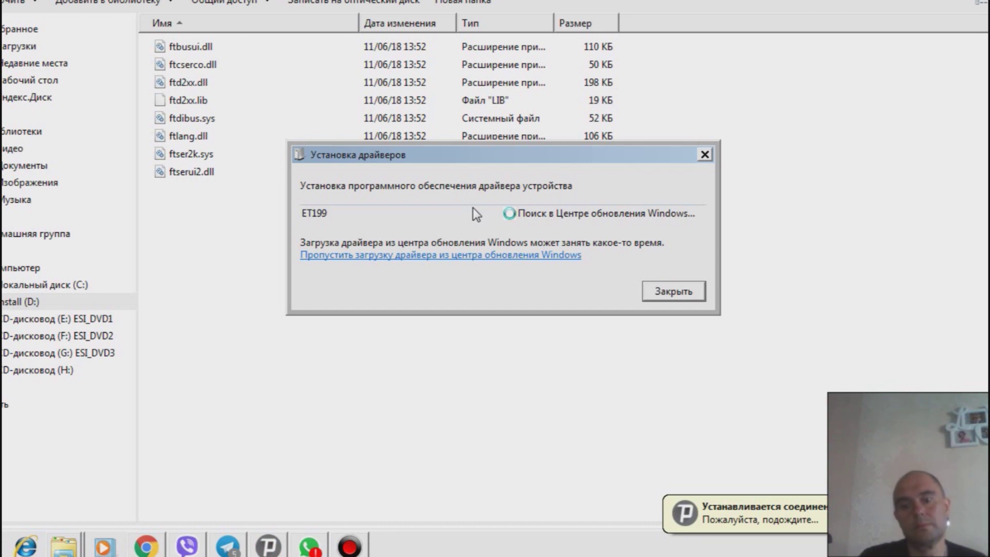
left_click(775, 527)
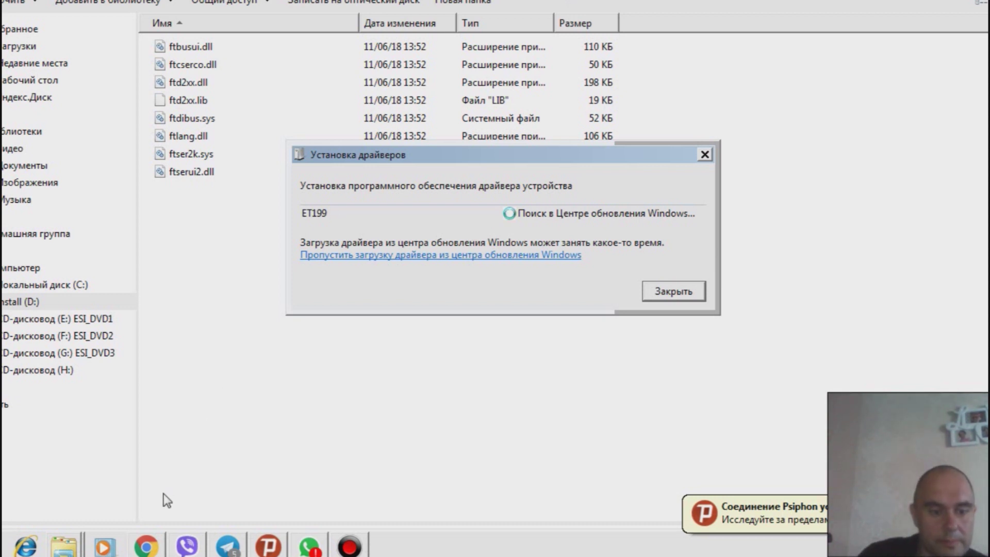
Step: Switch to Chrome and reload the ipfounder.net page
left_click(147, 544)
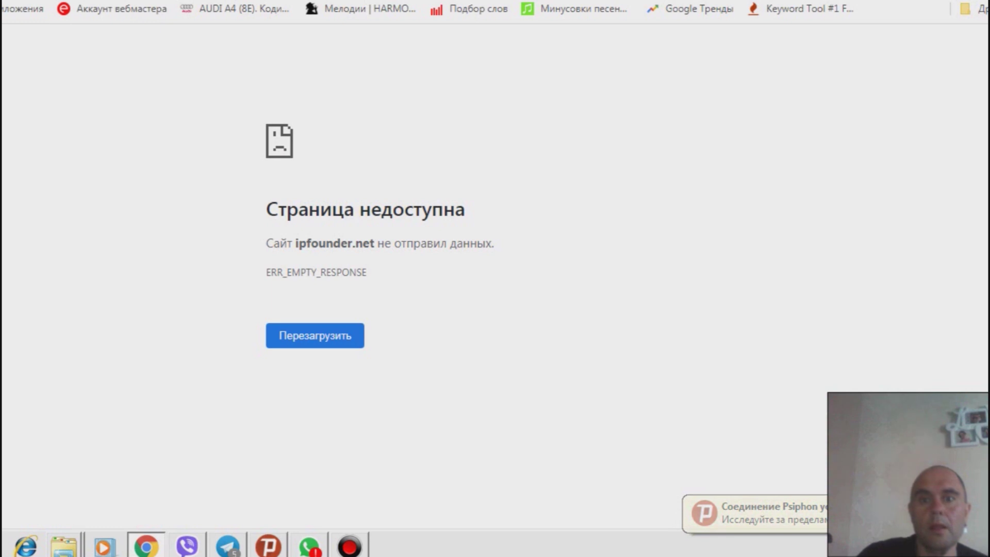
key("F5")
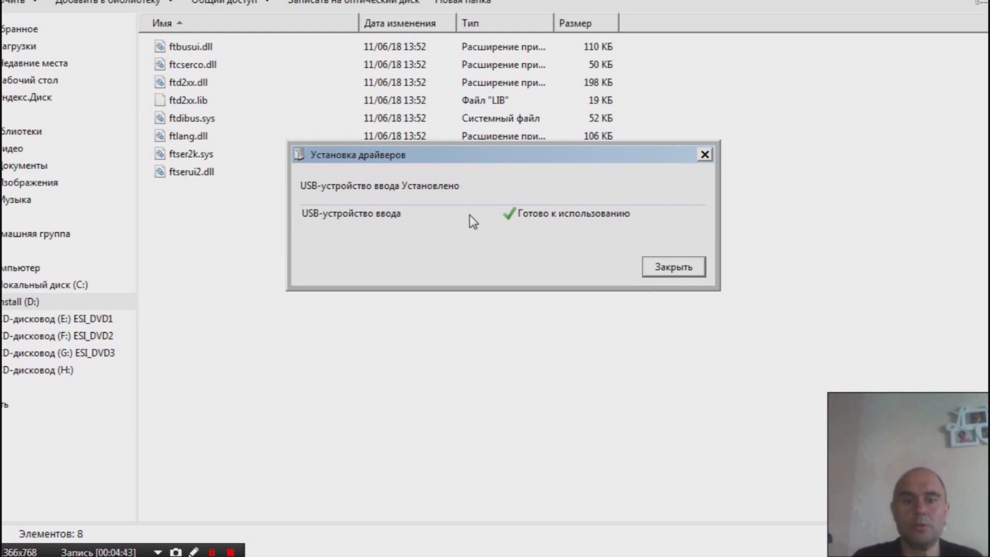
Step: Close the driver installation window and launch SerialSuitemaster.exe from the SerialSuiteV4.3 folder
left_click(655, 267)
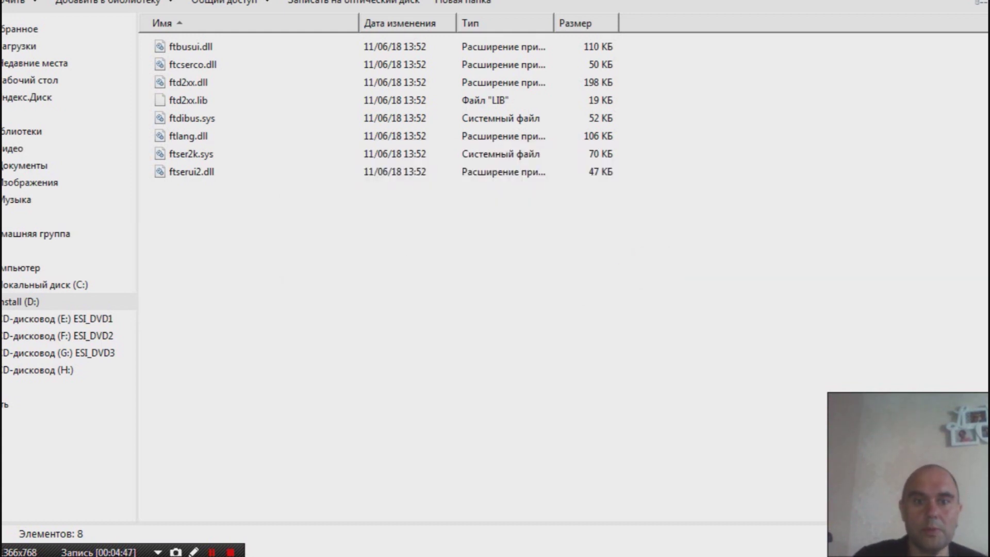
key("BackSpace")
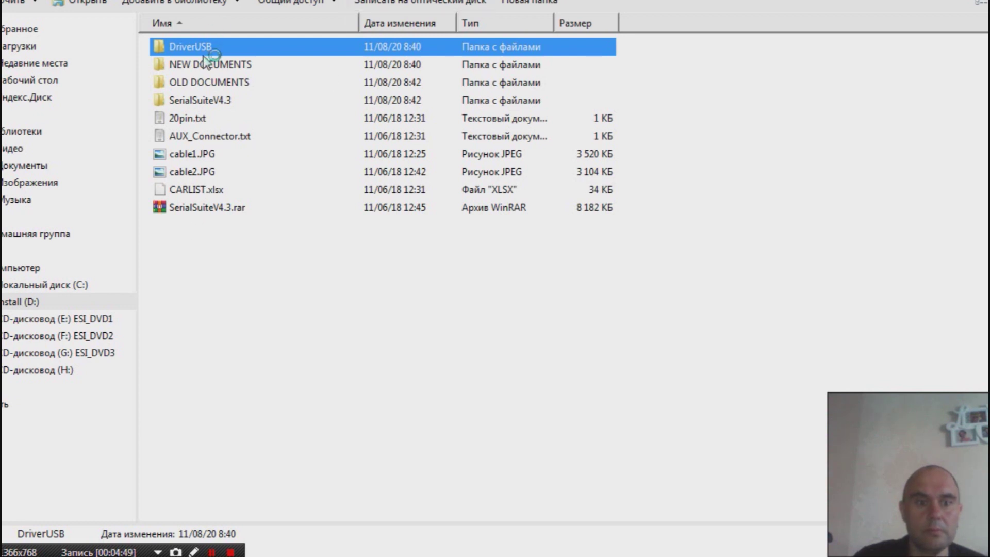
double_click(200, 101)
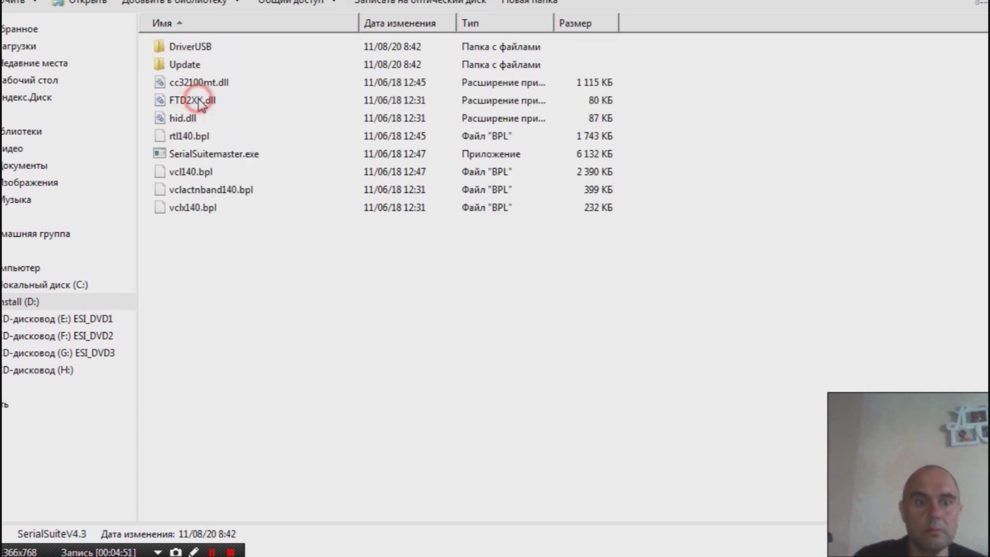
left_click(190, 155)
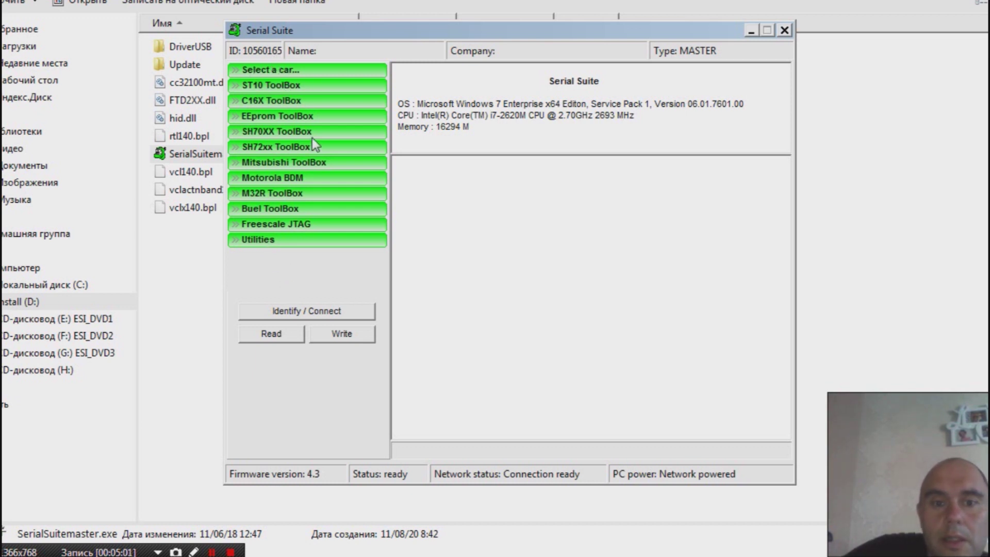
Step: Examine the operating system, CPU and memory details in Serial Suite's system information
triple_click(507, 116)
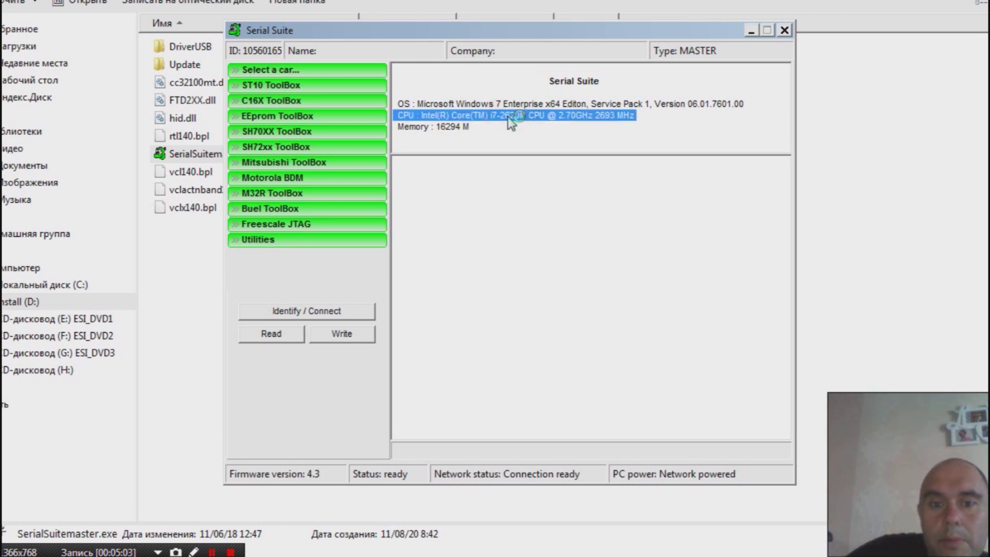
double_click(513, 104)
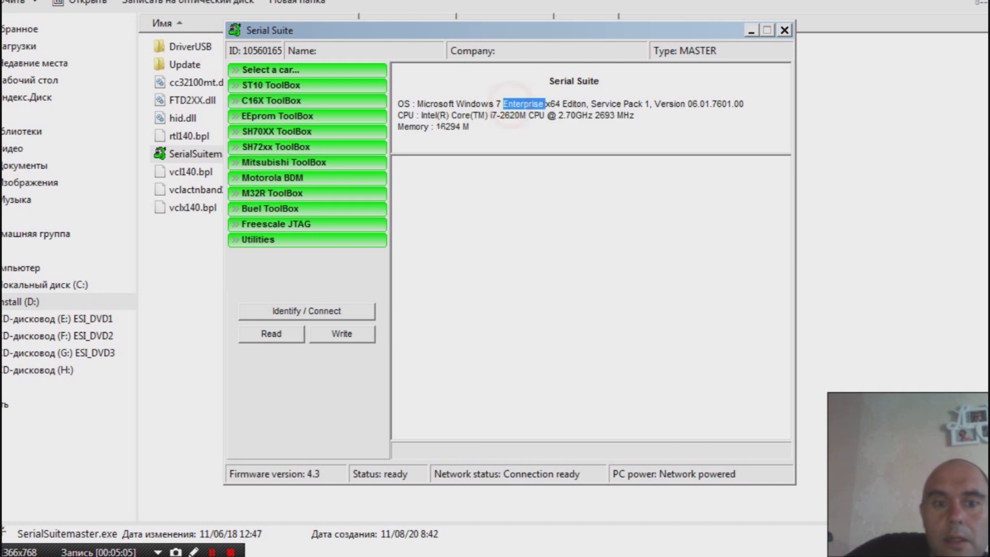
double_click(447, 128)
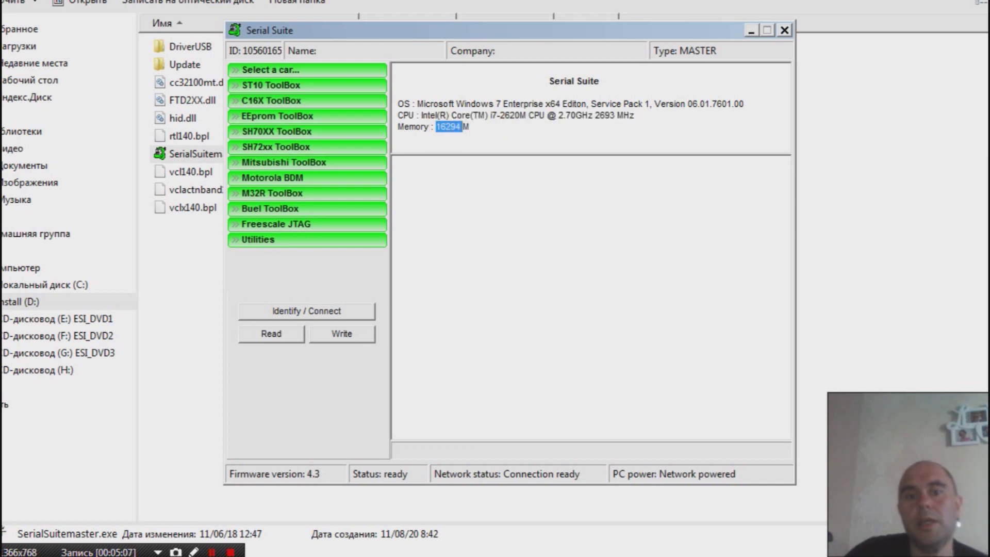
left_click(559, 93)
triple_click(555, 103)
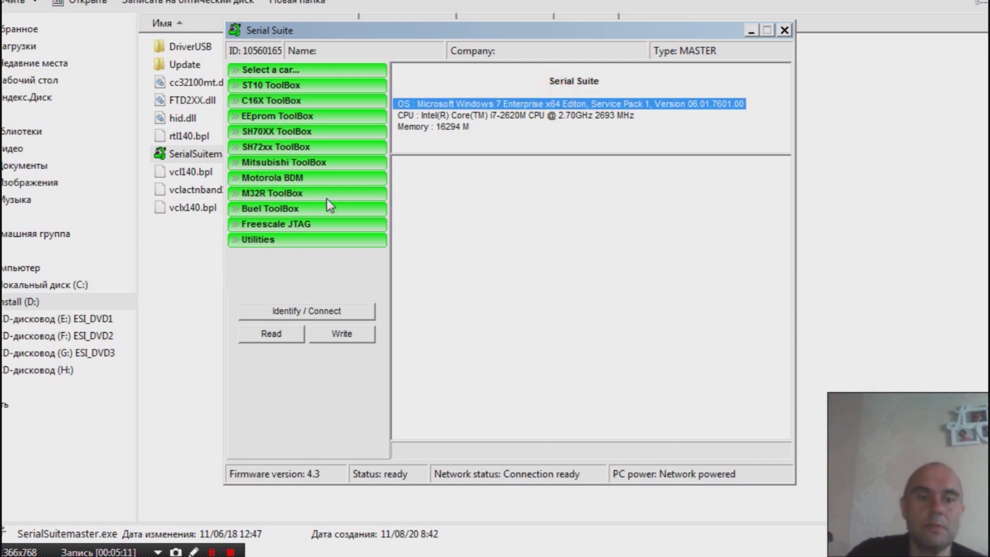
Step: Open the window for selecting a car from the list
left_click(235, 71)
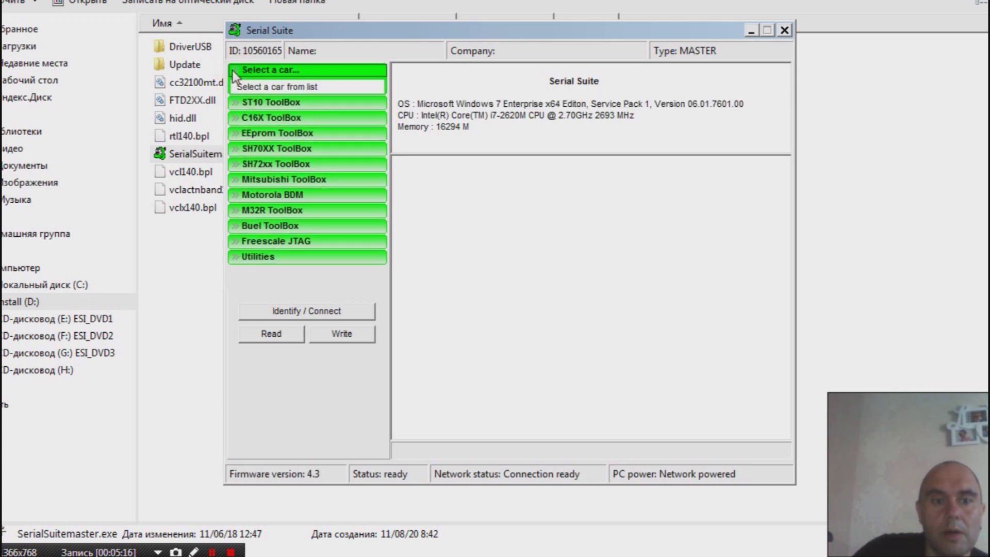
left_click(234, 72)
left_click(235, 71)
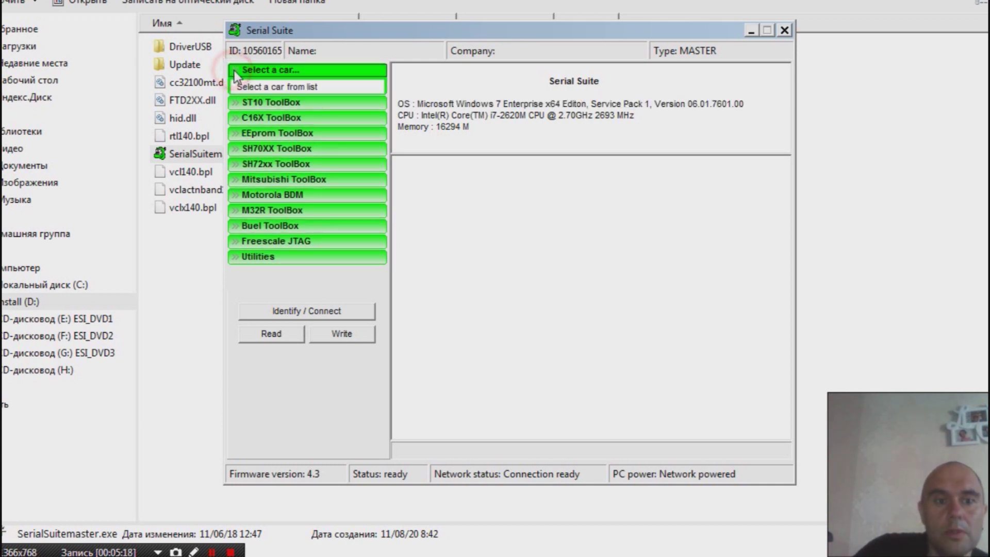
left_click(248, 87)
left_click_drag(348, 166, 288, 12)
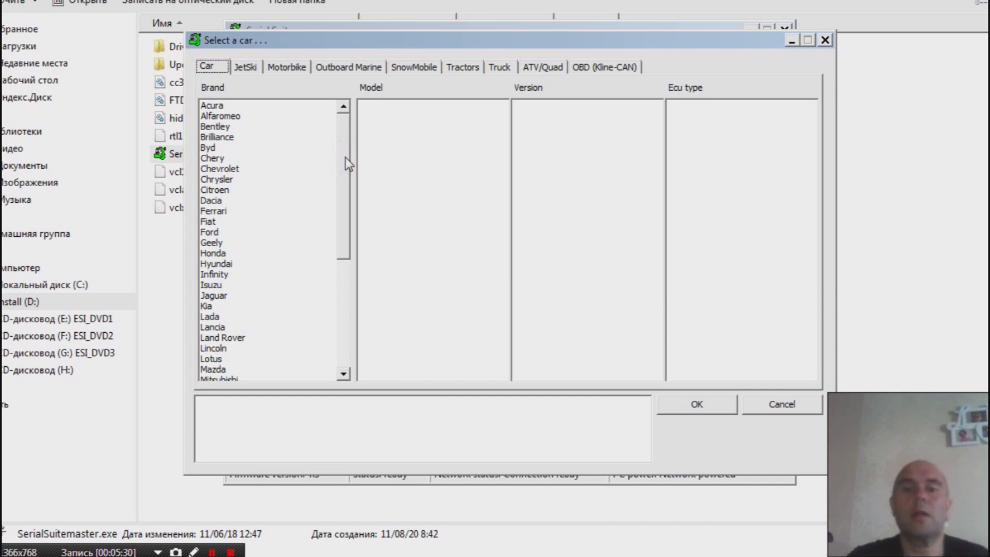
left_click_drag(346, 157, 337, 84)
left_click(174, 159)
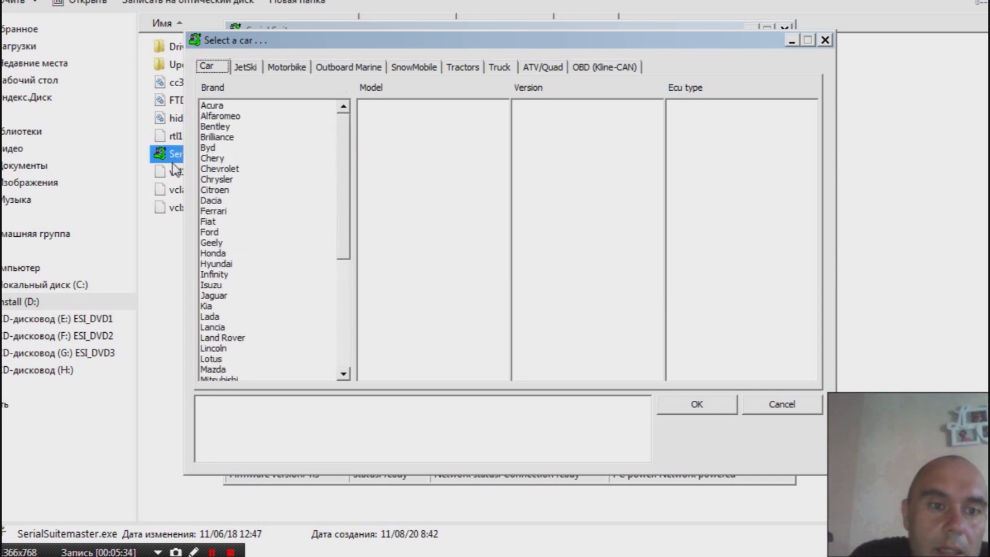
Step: Browse the car models offered for the Brilliance, Bentley, Alfaromeo and Acura brands
left_click(229, 138)
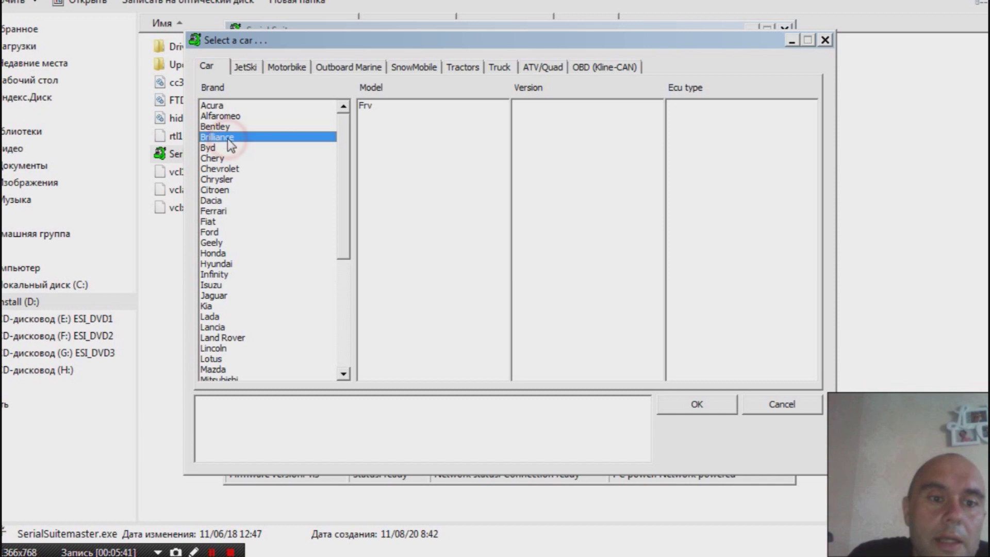
left_click(230, 126)
left_click(233, 116)
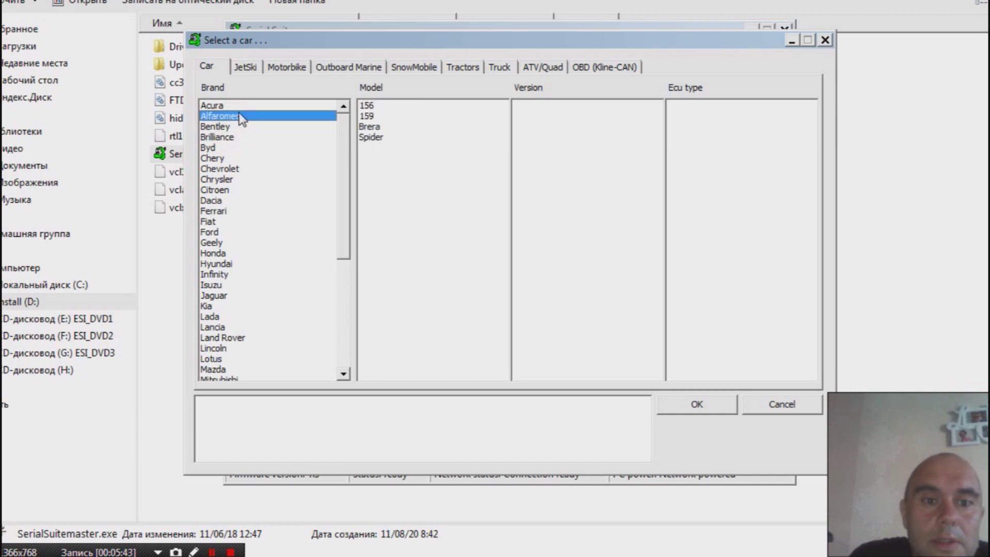
left_click(239, 106)
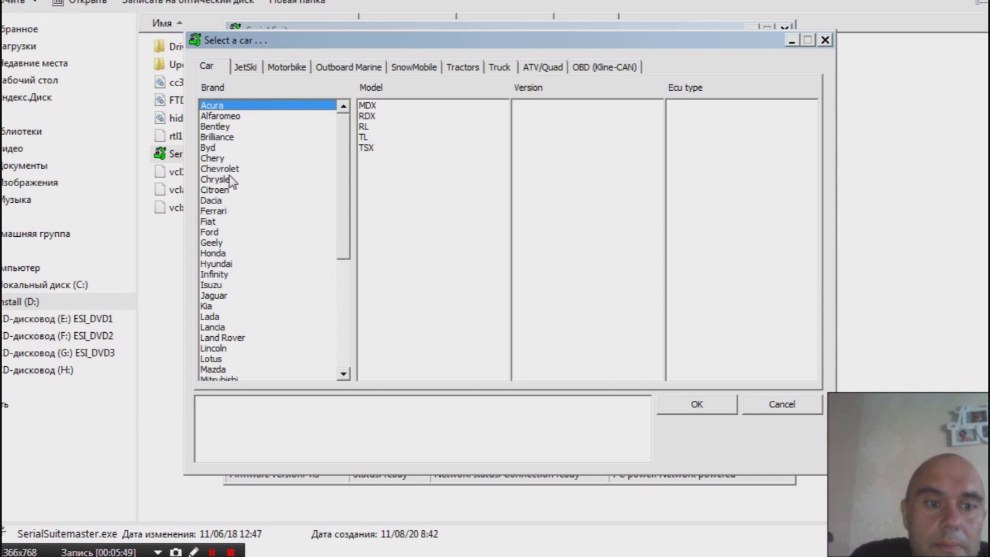
Step: View the procedure details for the Chery A3 1.6i 120 CV with the Bosch M7.8.8 ECU
left_click(231, 159)
left_click(367, 108)
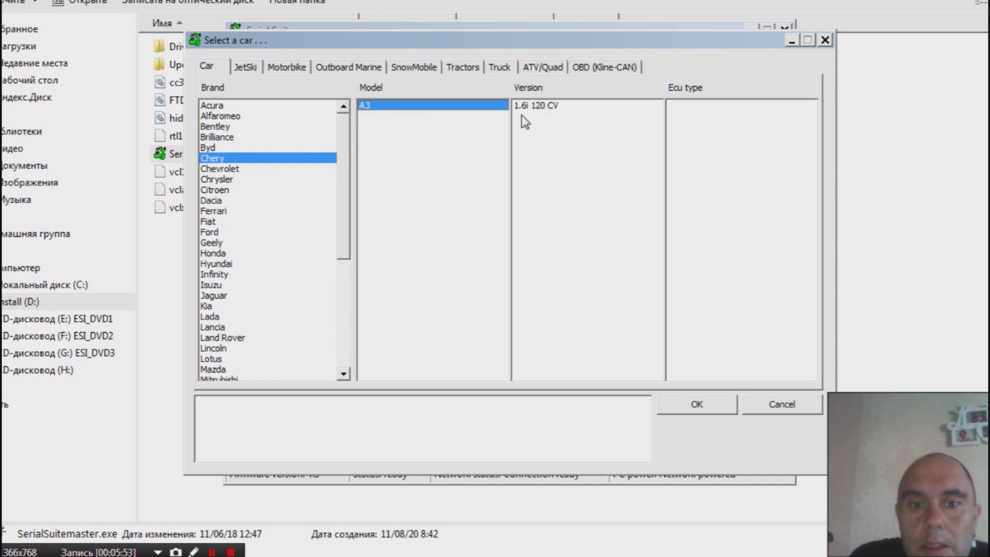
left_click(526, 106)
left_click(725, 106)
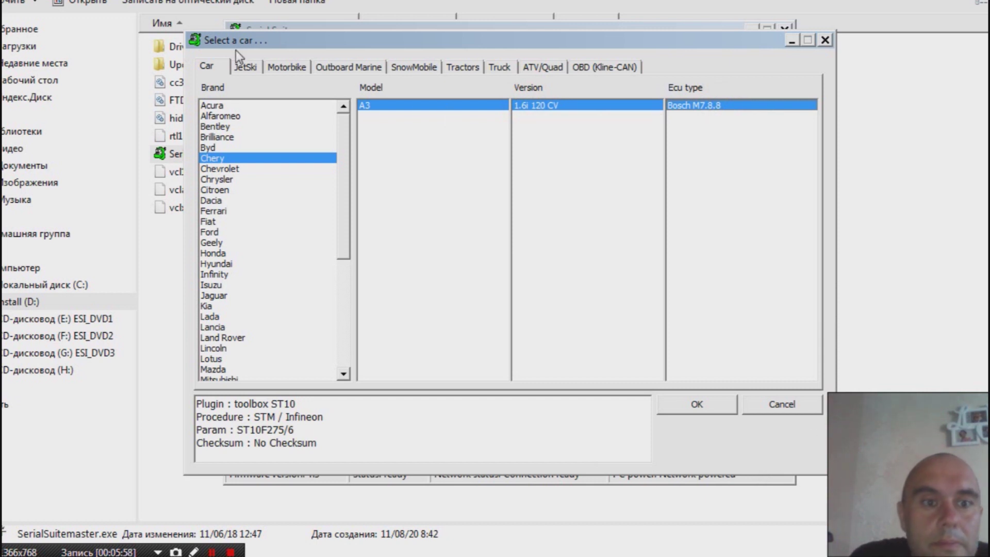
Step: Look through the brand lists of the other vehicle categories, from JetSki and Motorbike through Truck and ATV/Quad to OBD (Kline-CAN)
left_click(241, 66)
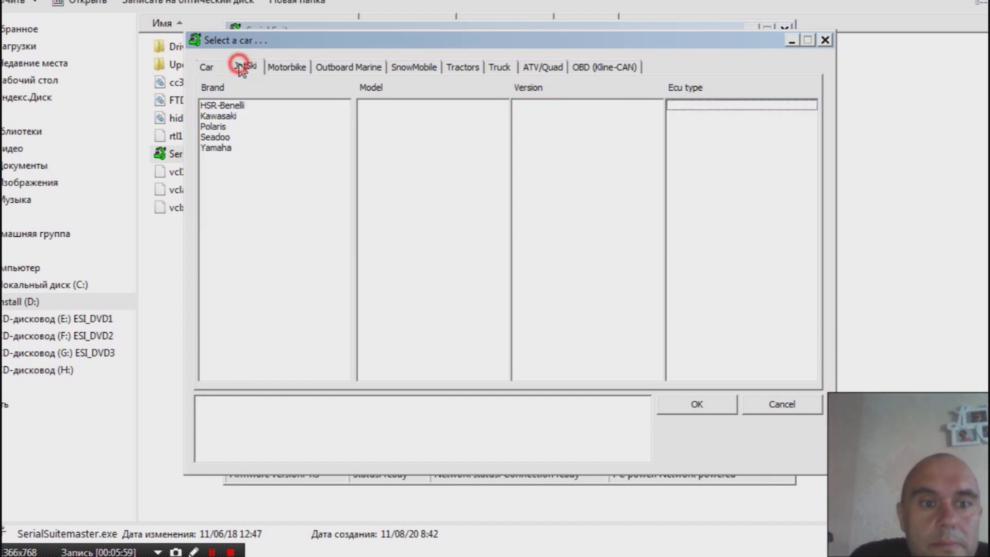
left_click(267, 66)
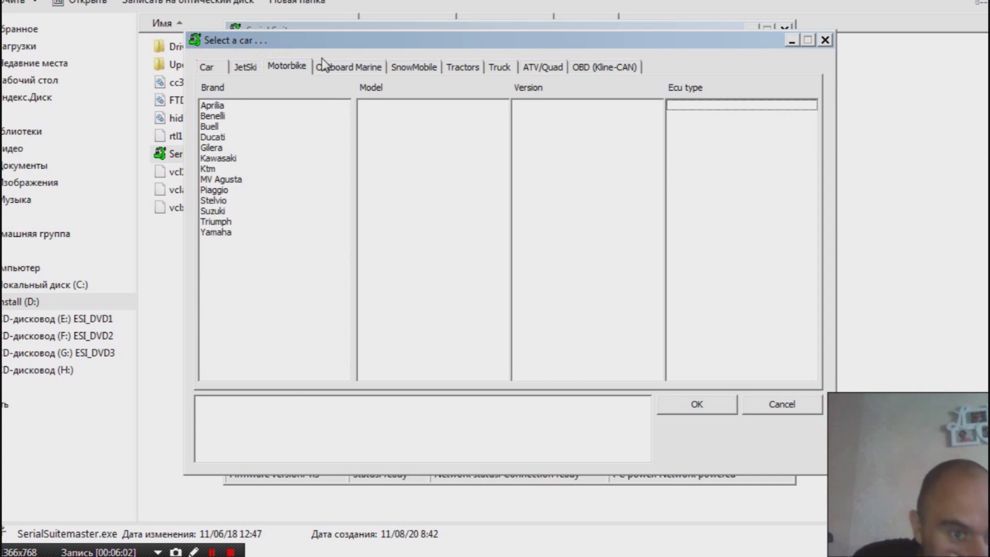
left_click(332, 72)
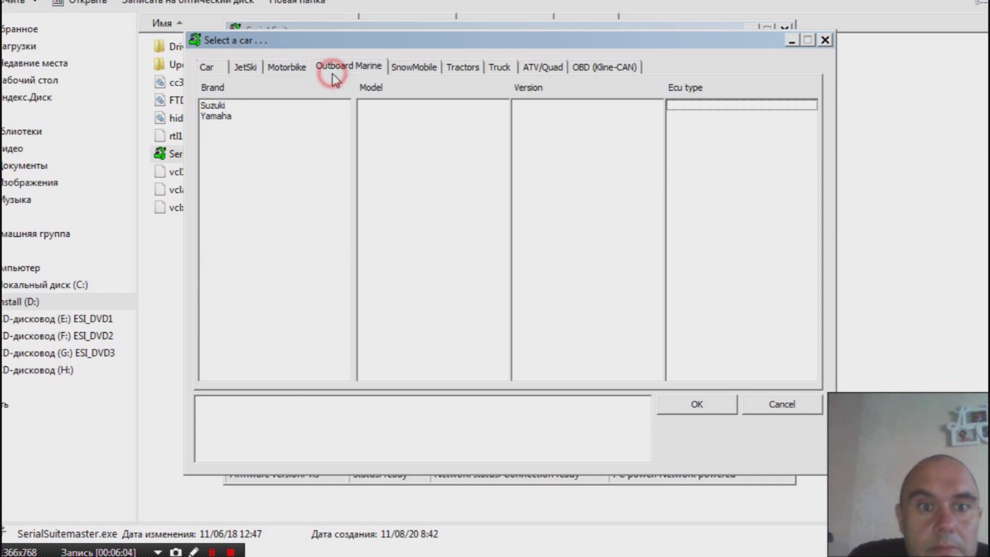
left_click(409, 66)
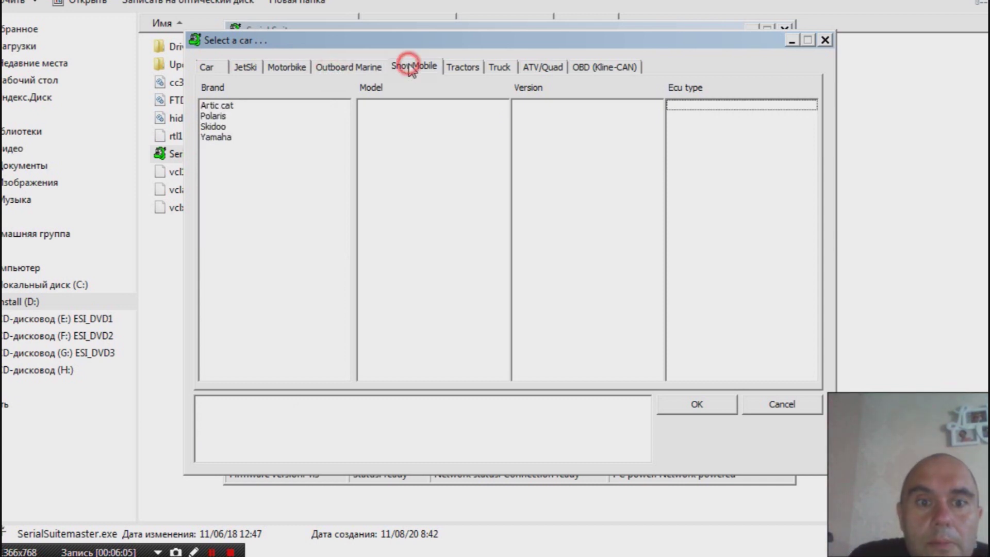
left_click(472, 69)
left_click(504, 70)
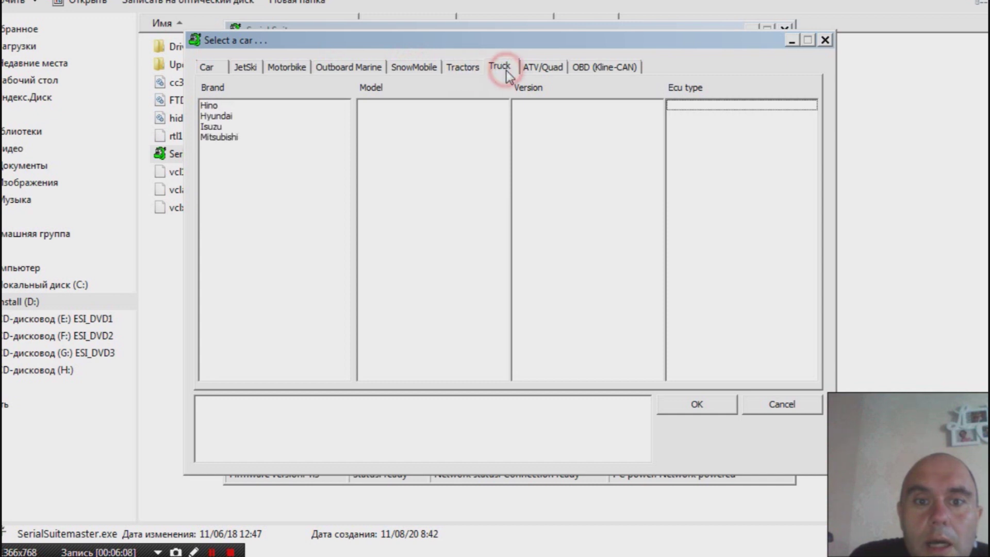
left_click(547, 66)
left_click(592, 72)
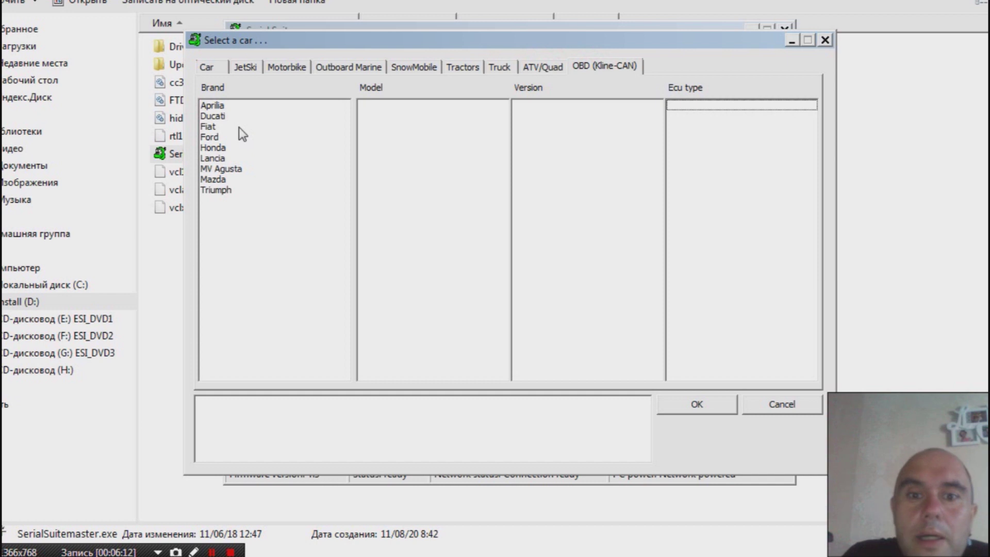
Step: View the OBD (Kline-CAN) procedure details for the Honda OKI ECU, then cancel the car selection
left_click(212, 148)
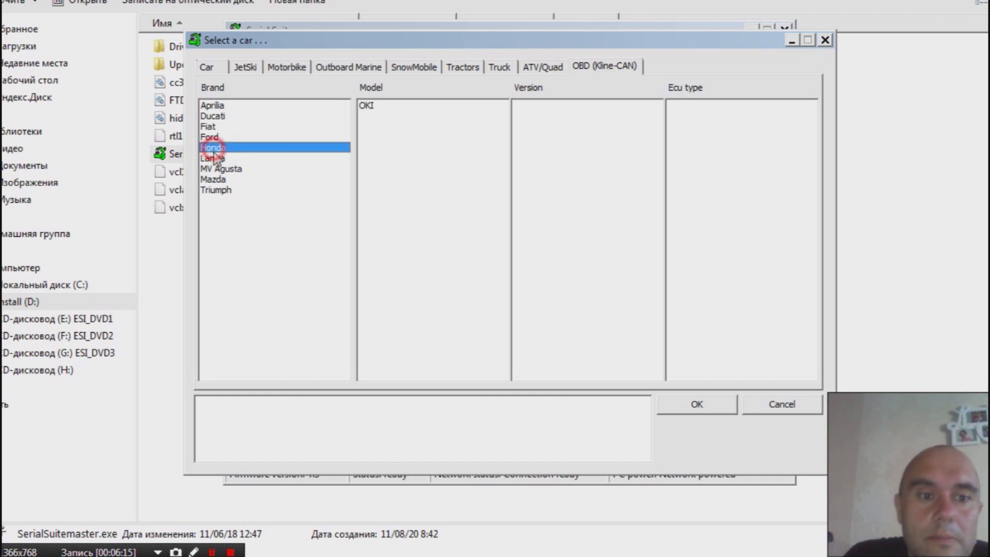
left_click(367, 106)
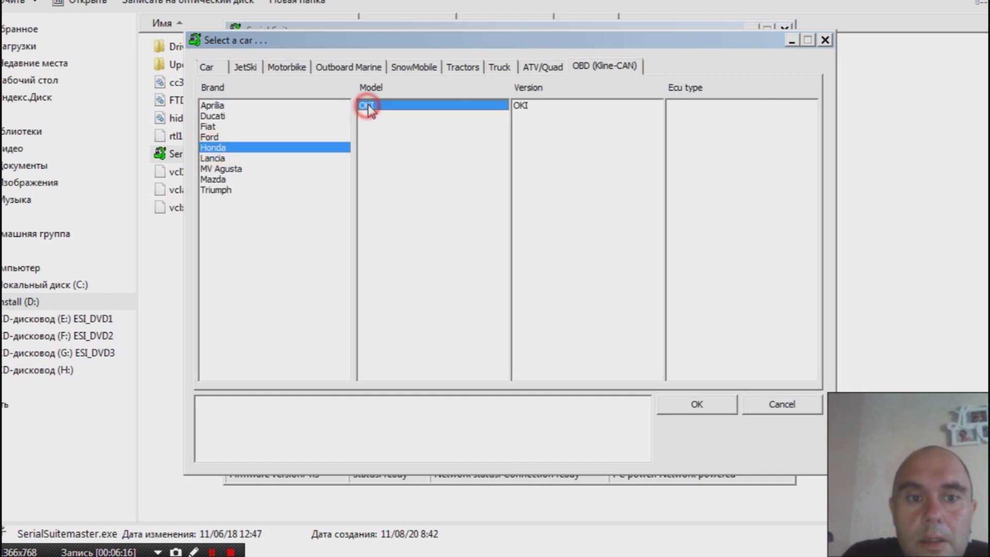
left_click(521, 105)
left_click(672, 106)
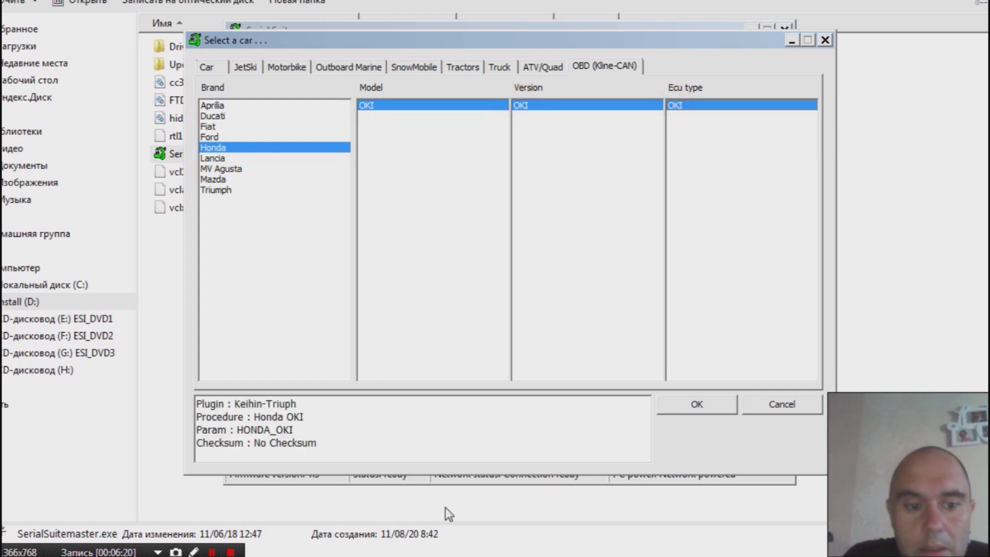
left_click(745, 404)
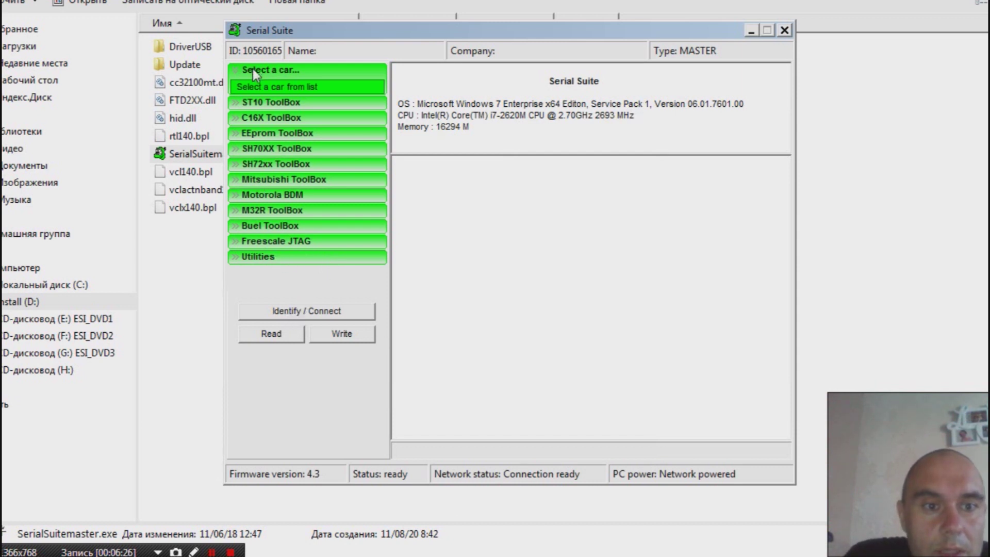
Step: Expand and collapse Utilities, ST10 ToolBox and C16X ToolBox to examine their entries
left_click(233, 256)
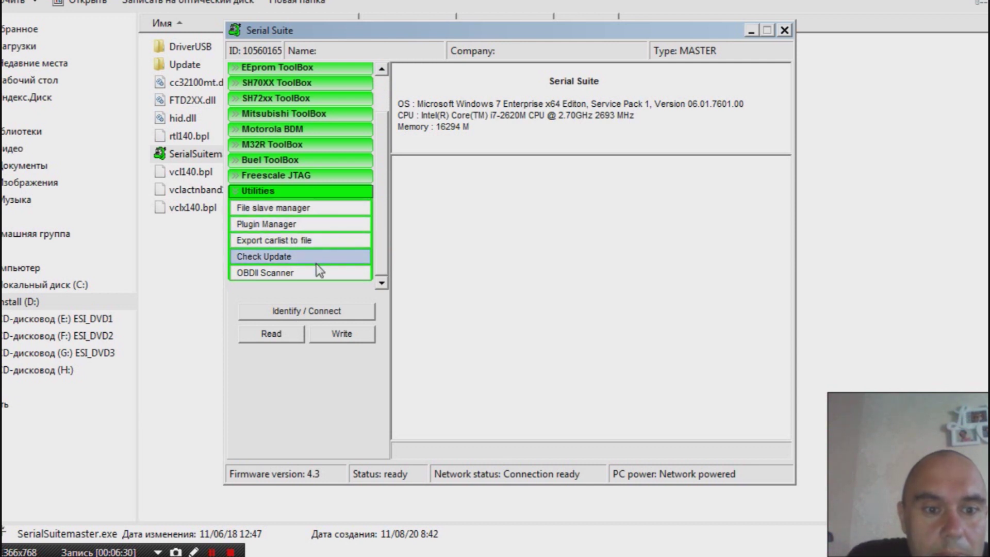
left_click(233, 192)
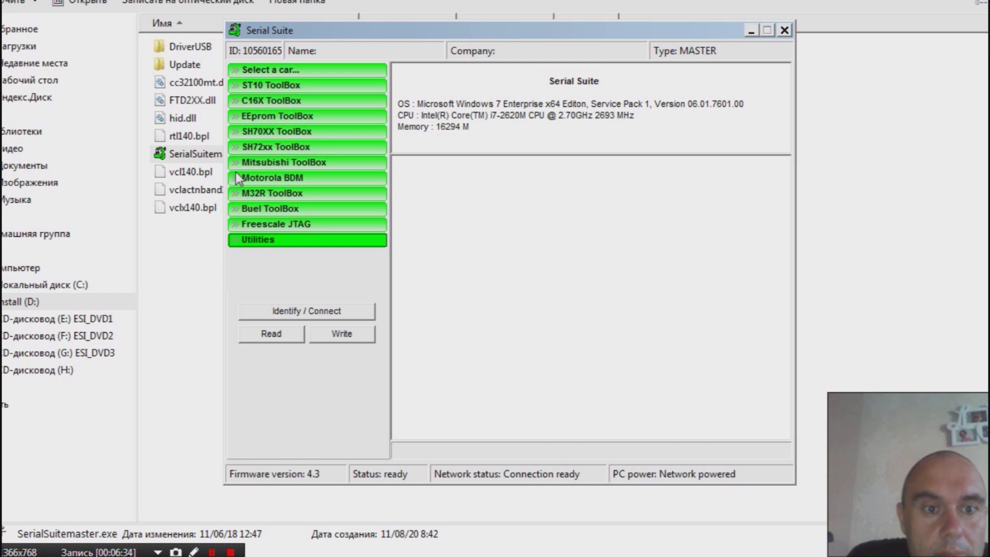
left_click(236, 85)
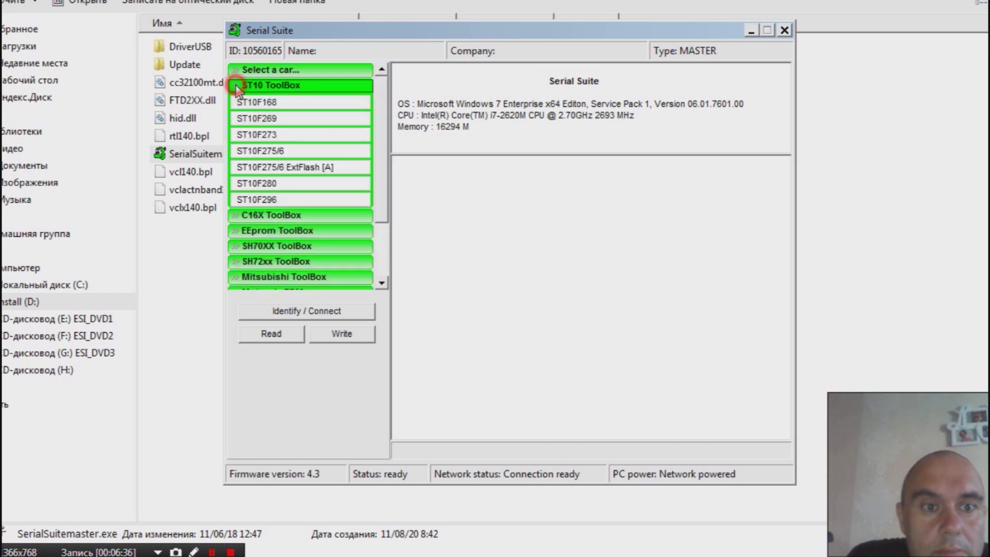
left_click(236, 86)
left_click(235, 101)
left_click(233, 103)
Step: Select ME9.7.9 - M95P080 in the EEprom ToolBox to view its selection details
left_click(235, 118)
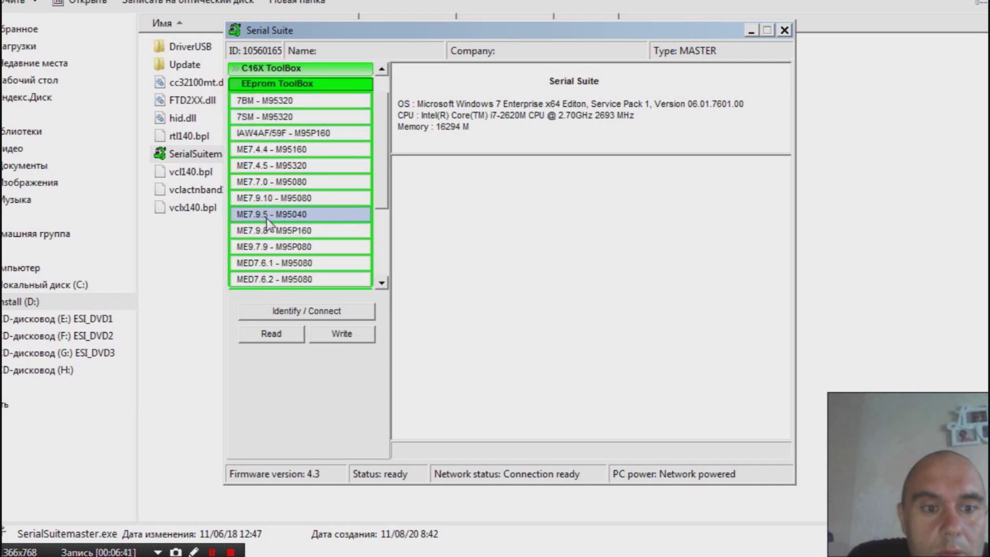
left_click(282, 242)
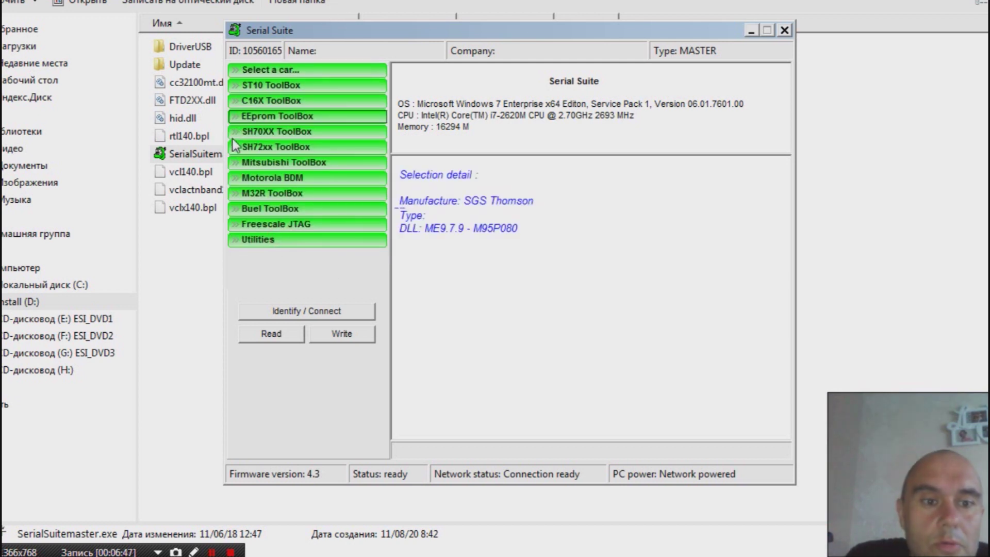
Step: Review the Utilities entries once more, then close Serial Suite
left_click(237, 239)
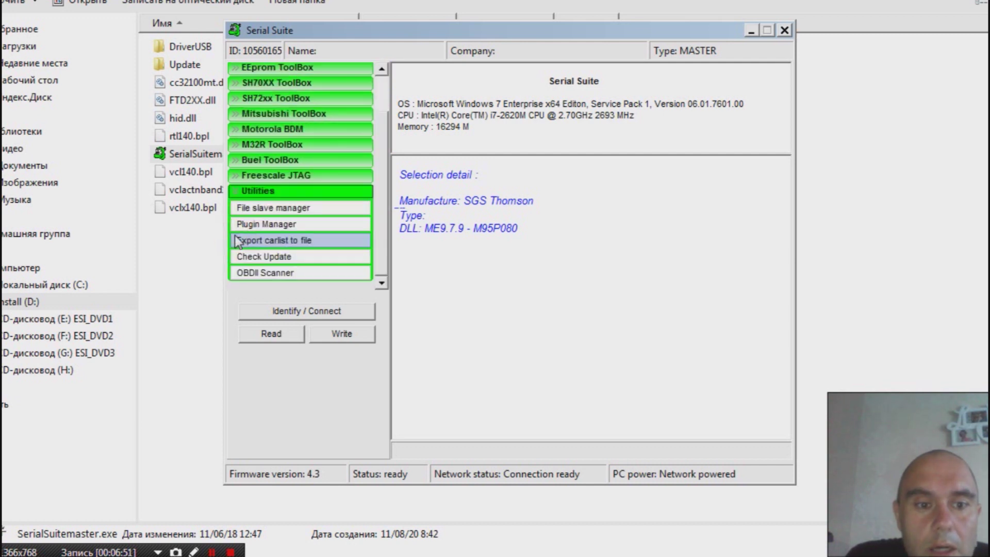
left_click(239, 206)
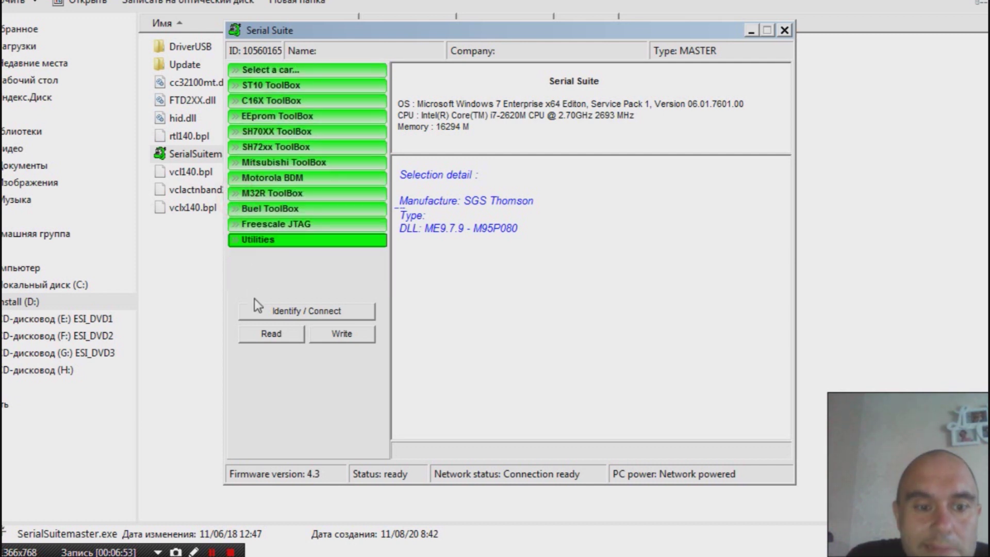
left_click(785, 30)
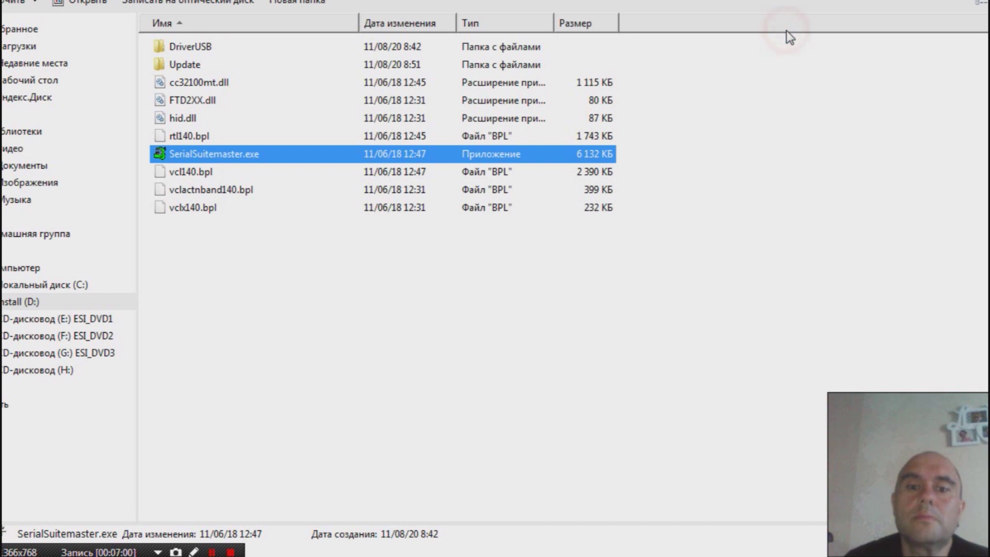